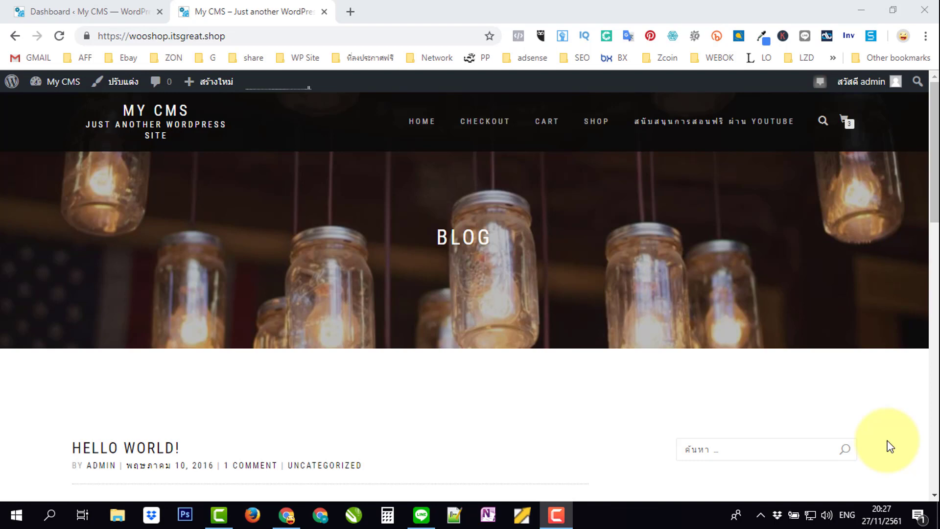
Open the shop's cart page and examine the language of its table and cart totals labels.
{"action": "left_click", "coordinate": [845, 121]}
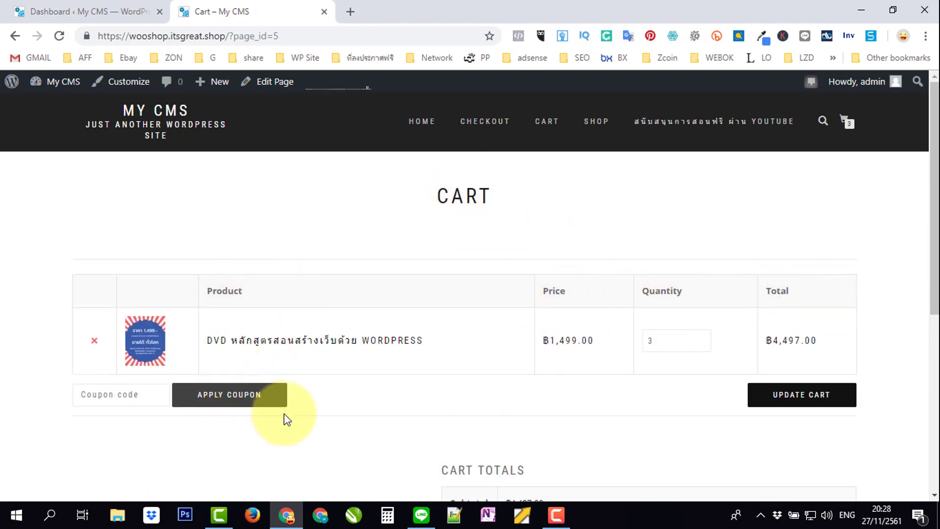
{"action": "scroll", "coordinate": [441, 372], "scroll_direction": "down", "scroll_amount": 3}
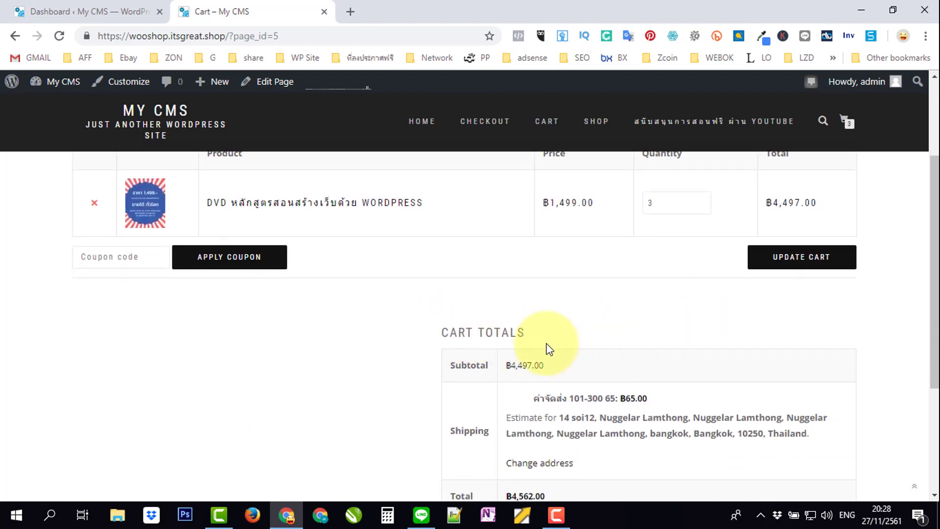
Switch to the WordPress dashboard and open the General settings page.
{"action": "left_click", "coordinate": [67, 14]}
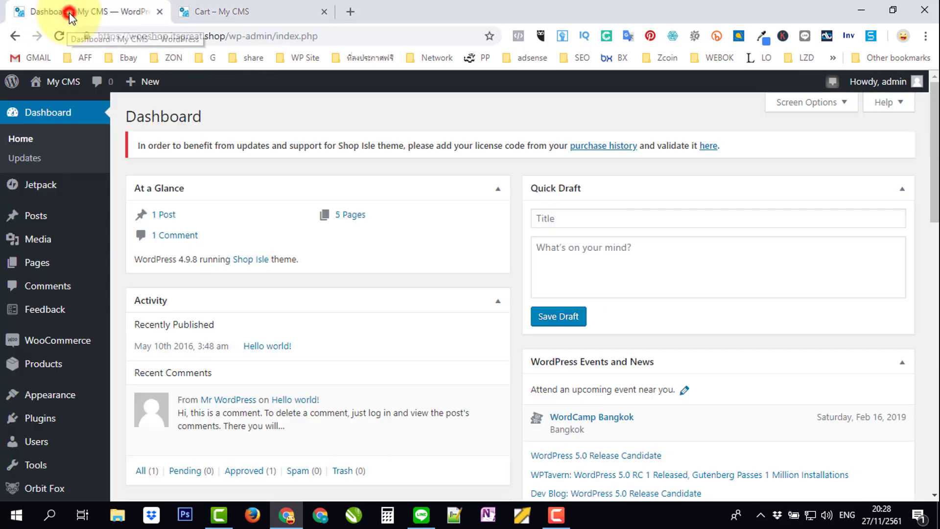
{"action": "scroll", "coordinate": [145, 299], "scroll_direction": "down", "scroll_amount": 3}
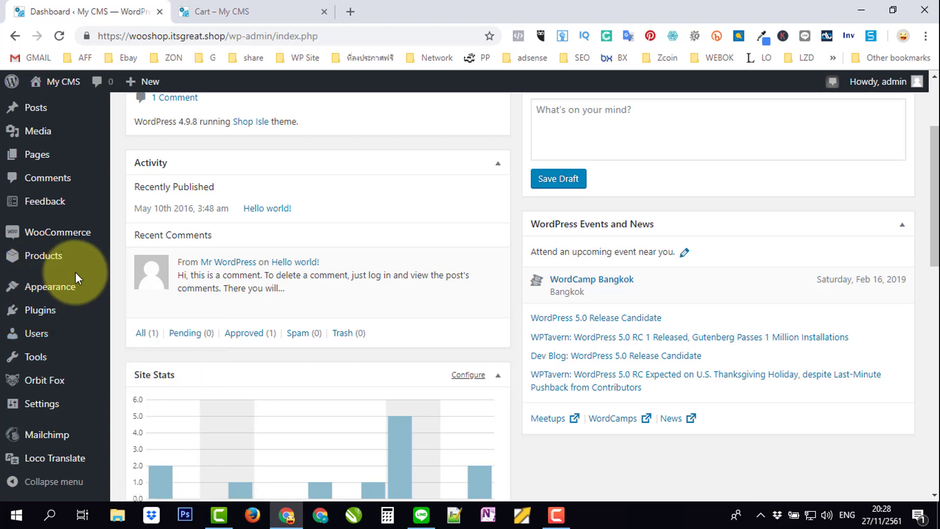
{"action": "mouse_move", "coordinate": [49, 289]}
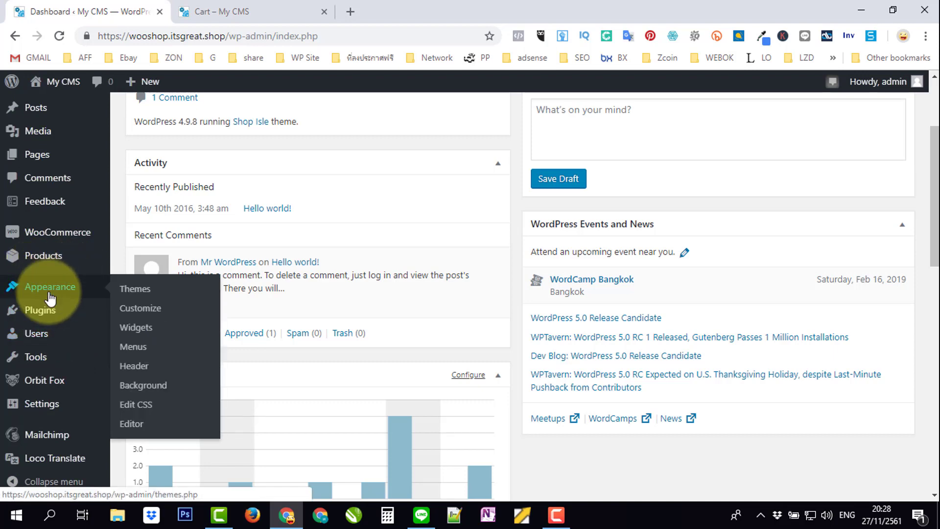
{"action": "mouse_move", "coordinate": [54, 405]}
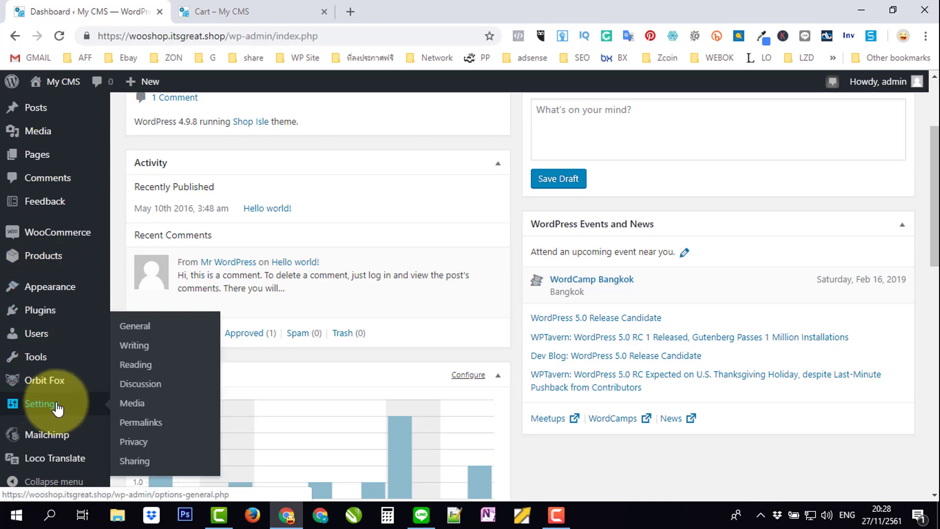
{"action": "left_click", "coordinate": [139, 327]}
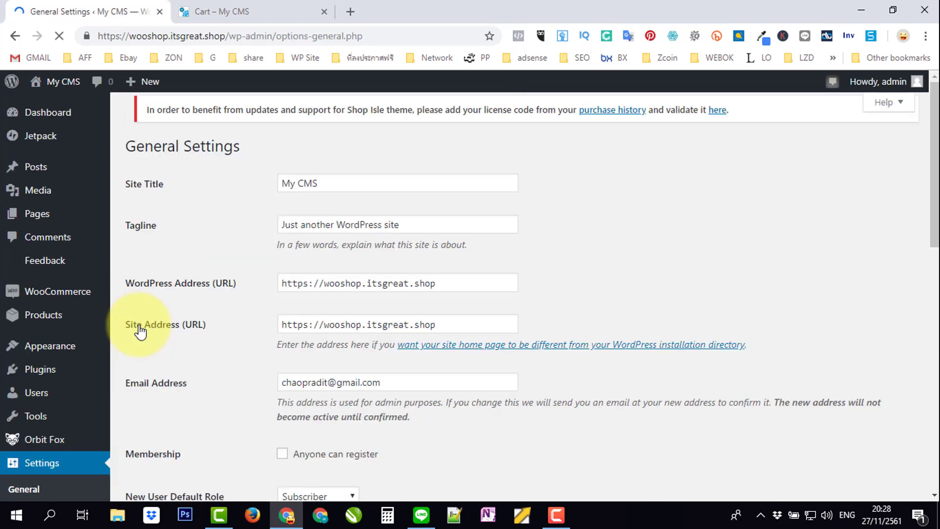
Set the site language to ไทย (Thai) and save the general settings.
{"action": "scroll", "coordinate": [607, 230], "scroll_direction": "down", "scroll_amount": 6}
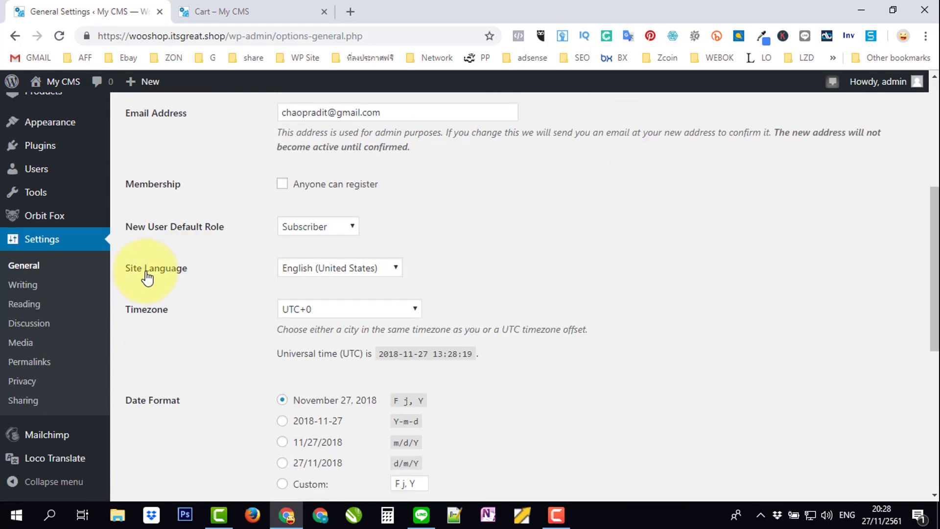
{"action": "left_click", "coordinate": [362, 268]}
{"action": "scroll", "coordinate": [357, 201], "scroll_direction": "down", "scroll_amount": 5}
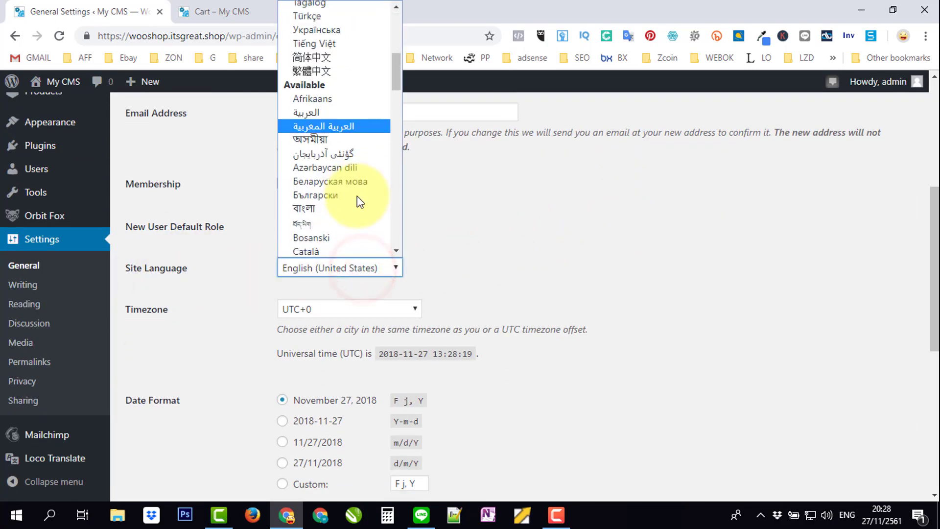
{"action": "scroll", "coordinate": [357, 195], "scroll_direction": "down", "scroll_amount": 3}
{"action": "scroll", "coordinate": [357, 196], "scroll_direction": "up", "scroll_amount": 6}
{"action": "scroll", "coordinate": [356, 196], "scroll_direction": "down", "scroll_amount": 3}
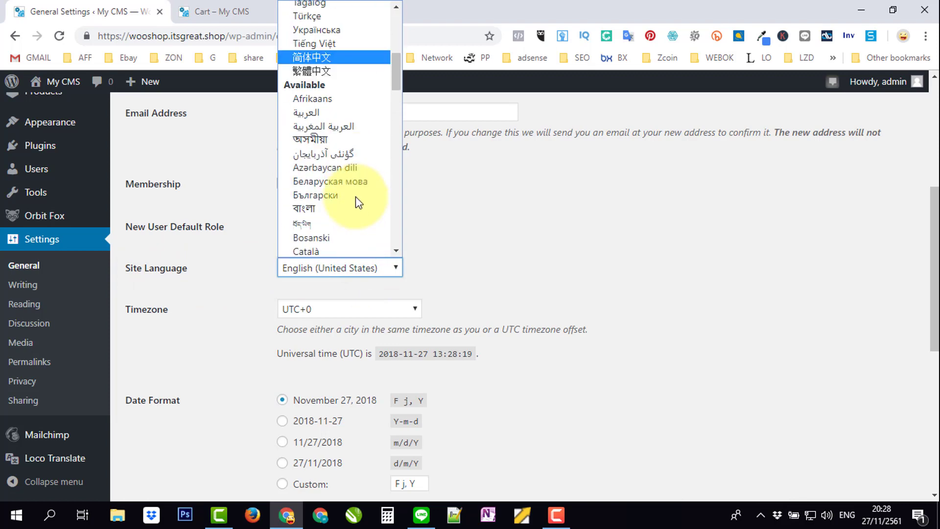
{"action": "scroll", "coordinate": [356, 196], "scroll_direction": "up", "scroll_amount": 3}
{"action": "left_click", "coordinate": [316, 127]}
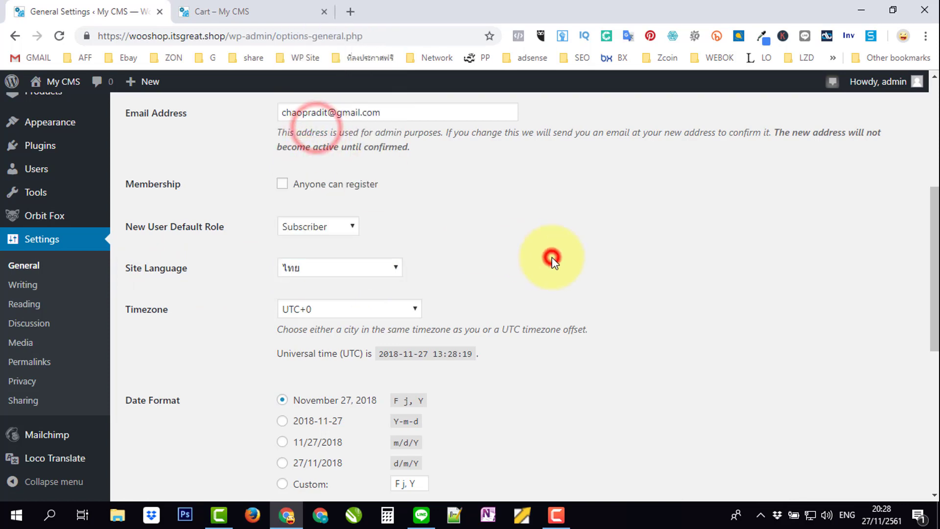
{"action": "scroll", "coordinate": [551, 257], "scroll_direction": "down", "scroll_amount": 6}
{"action": "left_click", "coordinate": [171, 431]}
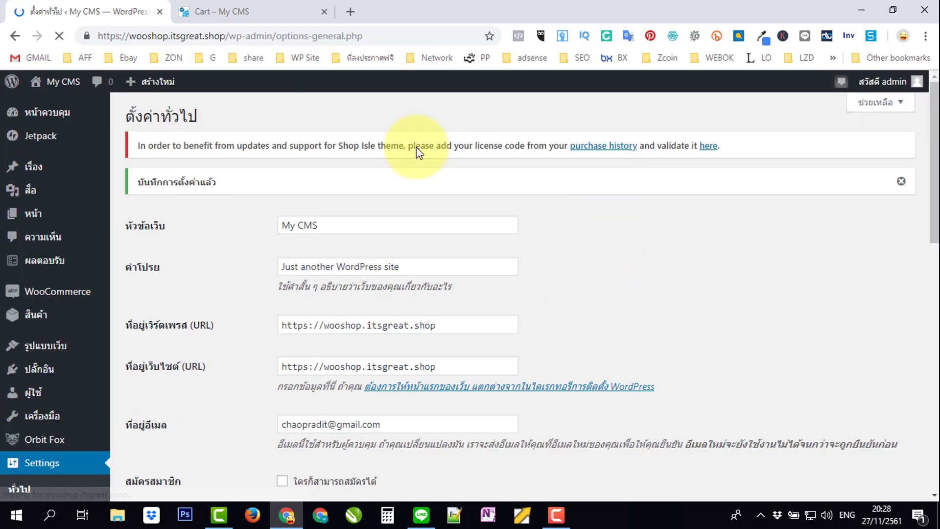
{"action": "scroll", "coordinate": [248, 227], "scroll_direction": "down", "scroll_amount": 3}
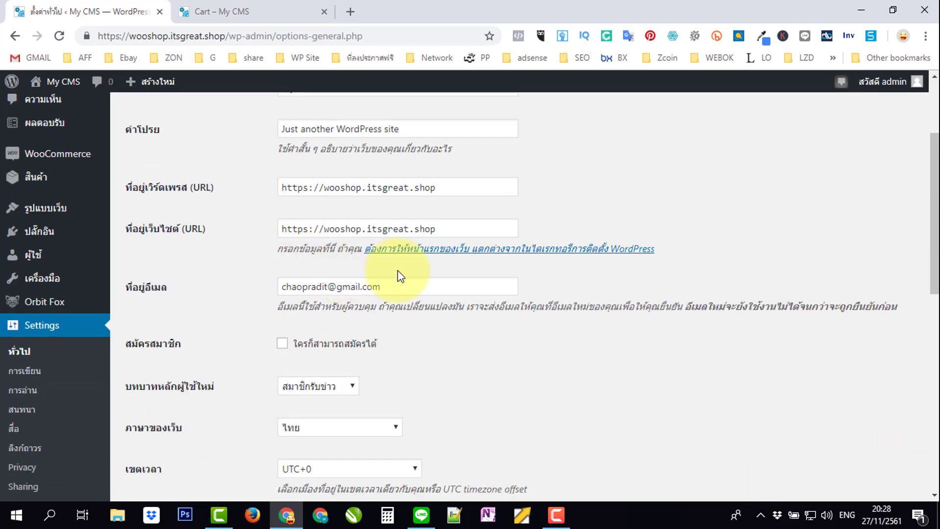
Reload the cart page and examine which labels in the product table and cart totals remain untranslated.
{"action": "left_click", "coordinate": [214, 10]}
{"action": "left_click", "coordinate": [59, 36]}
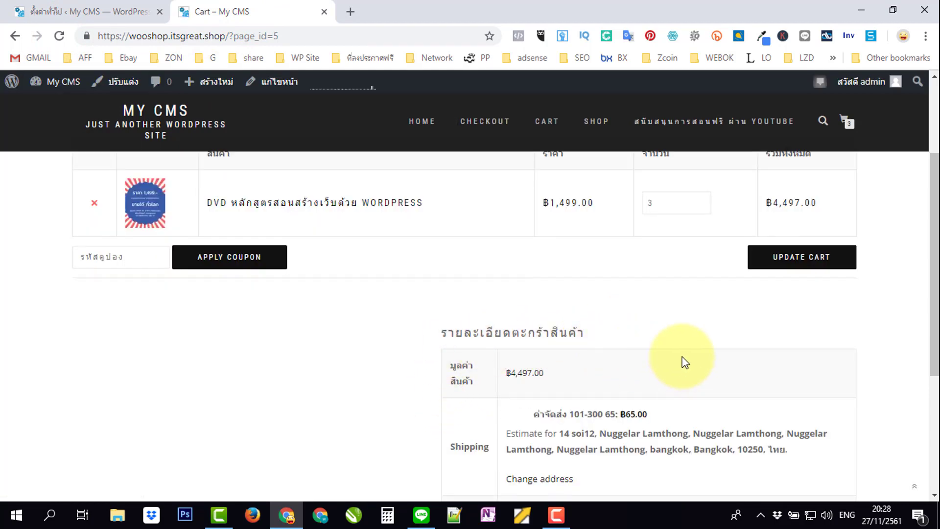
{"action": "scroll", "coordinate": [684, 362], "scroll_direction": "up", "scroll_amount": 3}
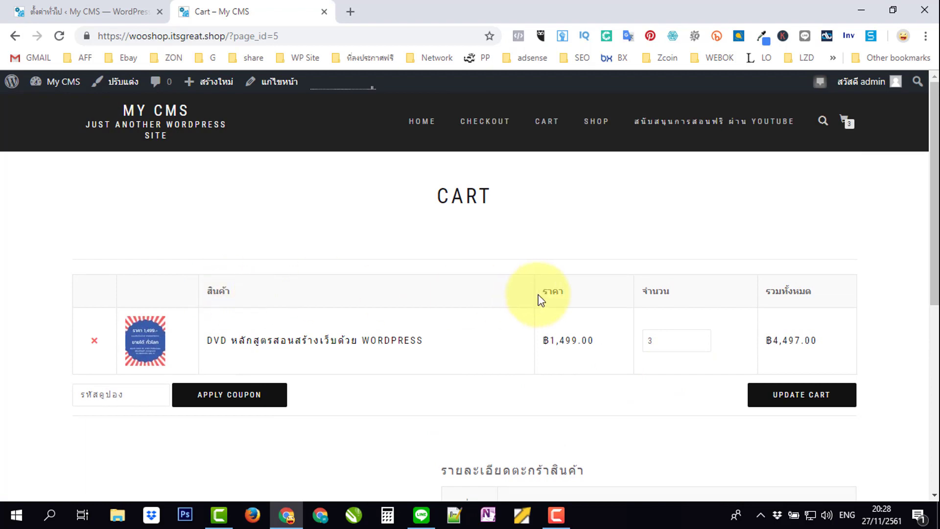
{"action": "scroll", "coordinate": [569, 352], "scroll_direction": "down", "scroll_amount": 3}
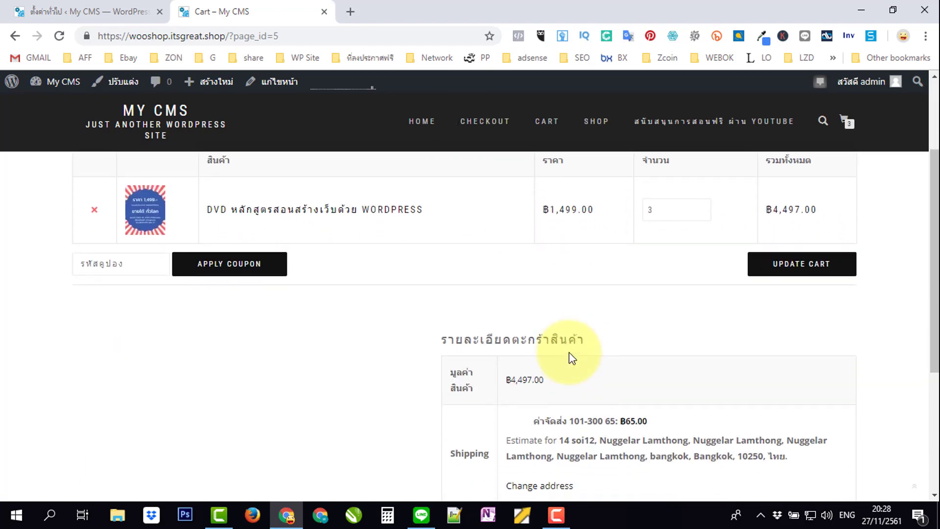
{"action": "scroll", "coordinate": [569, 351], "scroll_direction": "down", "scroll_amount": 5}
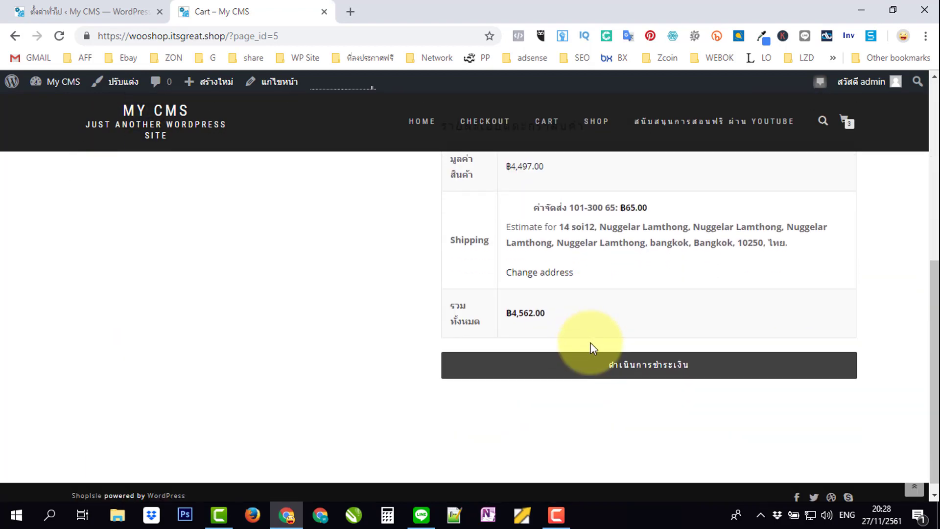
{"action": "scroll", "coordinate": [594, 347], "scroll_direction": "up", "scroll_amount": 2}
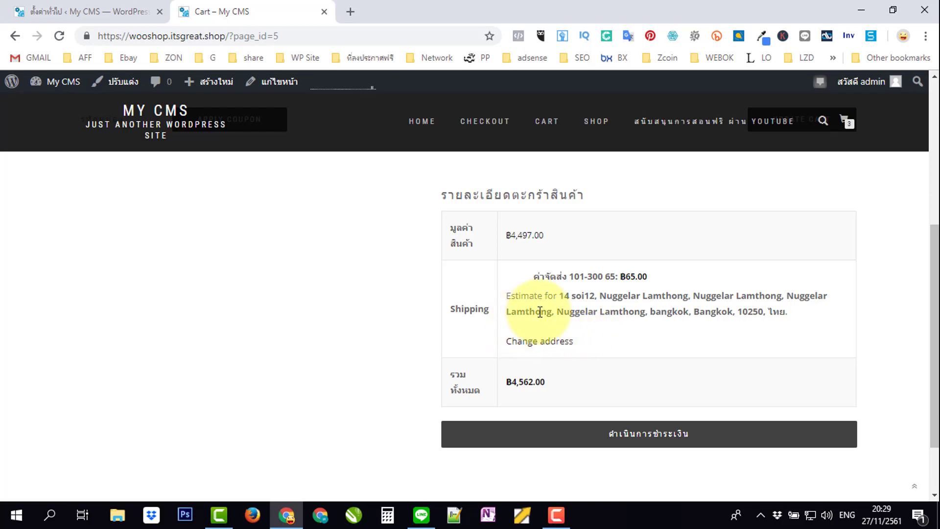
{"action": "scroll", "coordinate": [471, 333], "scroll_direction": "up", "scroll_amount": 2}
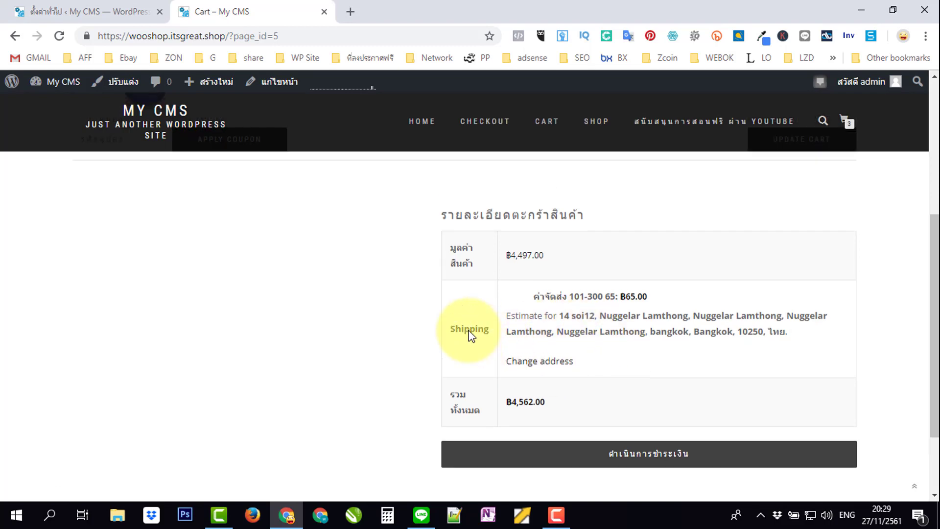
{"action": "scroll", "coordinate": [466, 377], "scroll_direction": "up", "scroll_amount": 2}
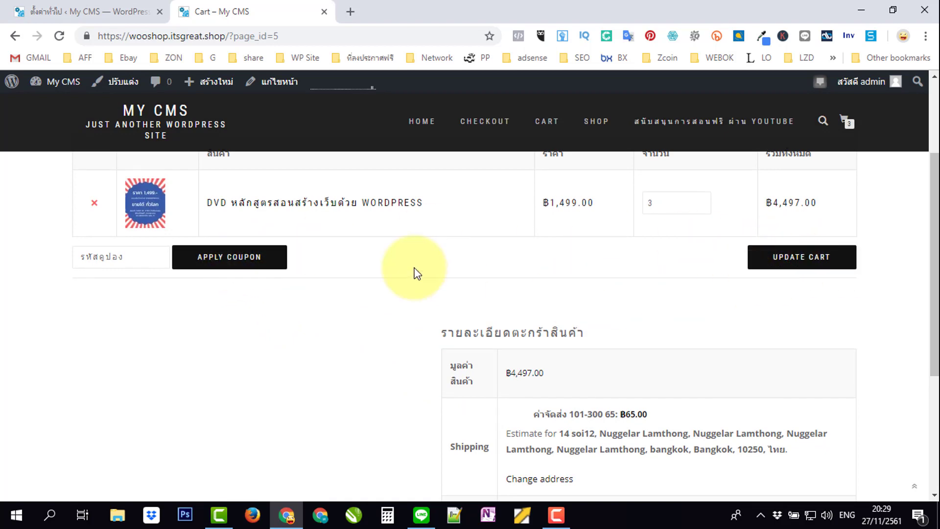
Open the installed plugins list in the WordPress admin and locate the Loco Translate plugin.
{"action": "left_click", "coordinate": [45, 15]}
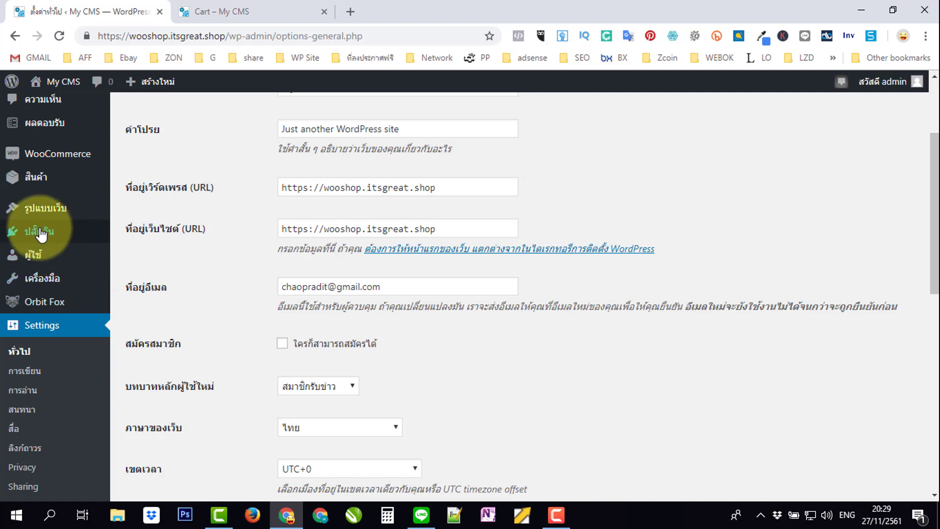
{"action": "mouse_move", "coordinate": [105, 234]}
{"action": "left_click", "coordinate": [157, 234]}
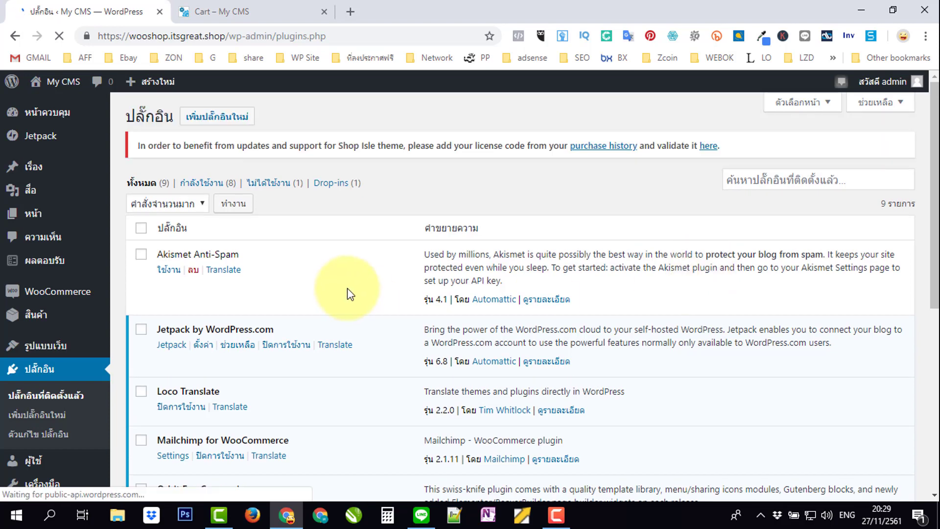
{"action": "scroll", "coordinate": [353, 296], "scroll_direction": "down", "scroll_amount": 1}
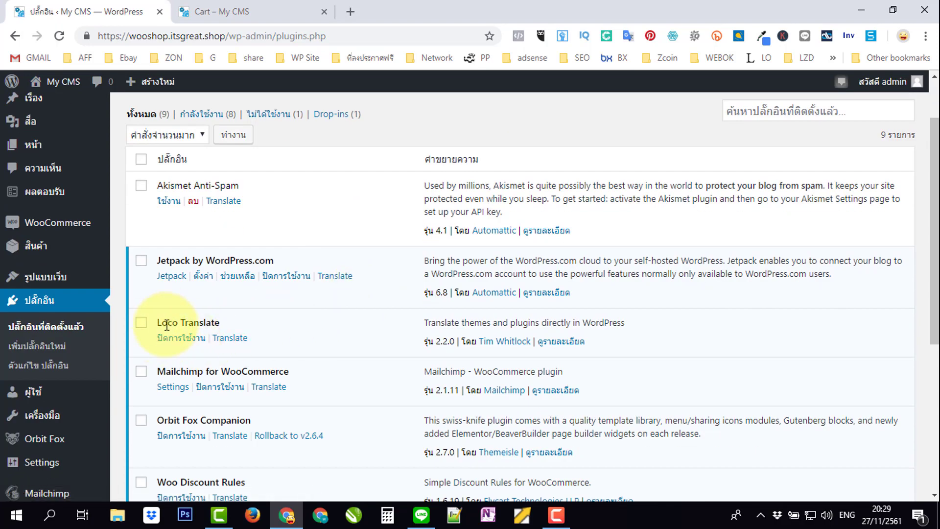
{"action": "left_click_drag", "start_coordinate": [169, 322], "coordinate": [225, 329]}
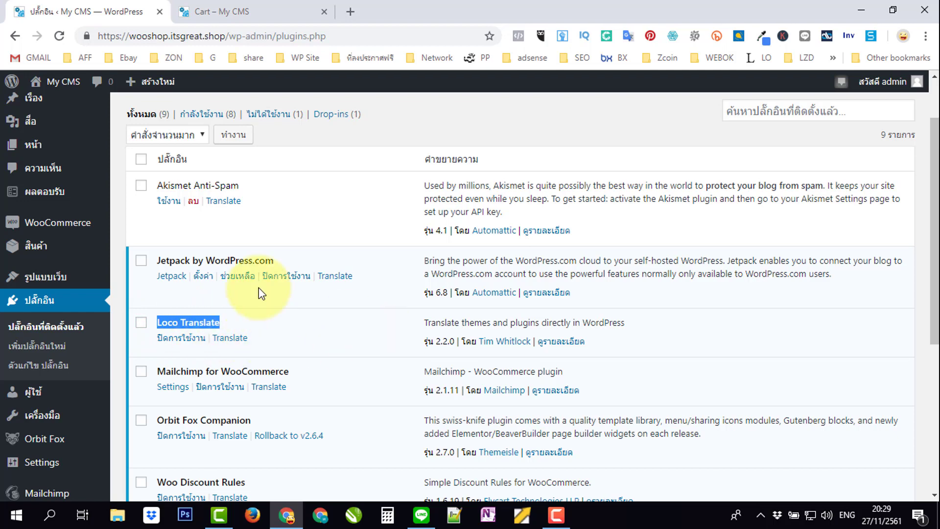
In Loco Translate's plugin translations, open the WooCommerce bundle's Thai file woocommerce-th.po for editing.
{"action": "scroll", "coordinate": [74, 314], "scroll_direction": "down", "scroll_amount": 5}
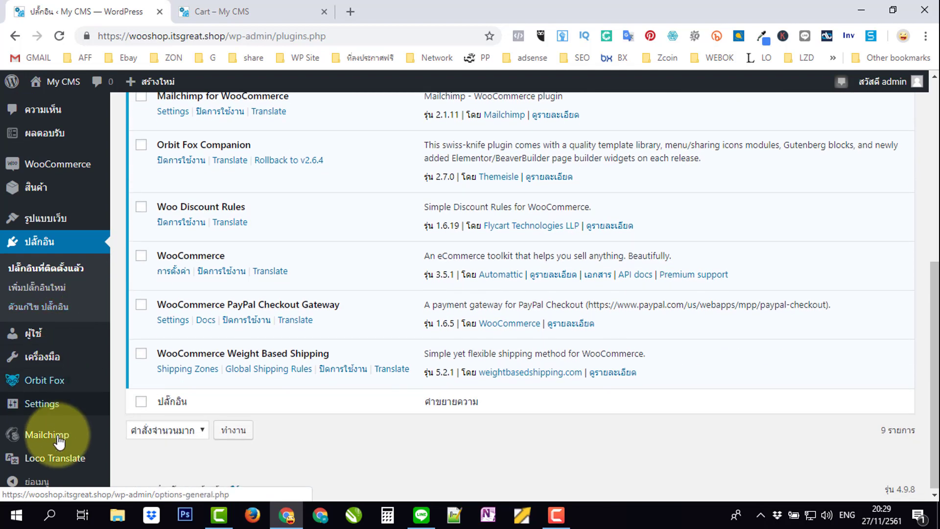
{"action": "mouse_move", "coordinate": [52, 468]}
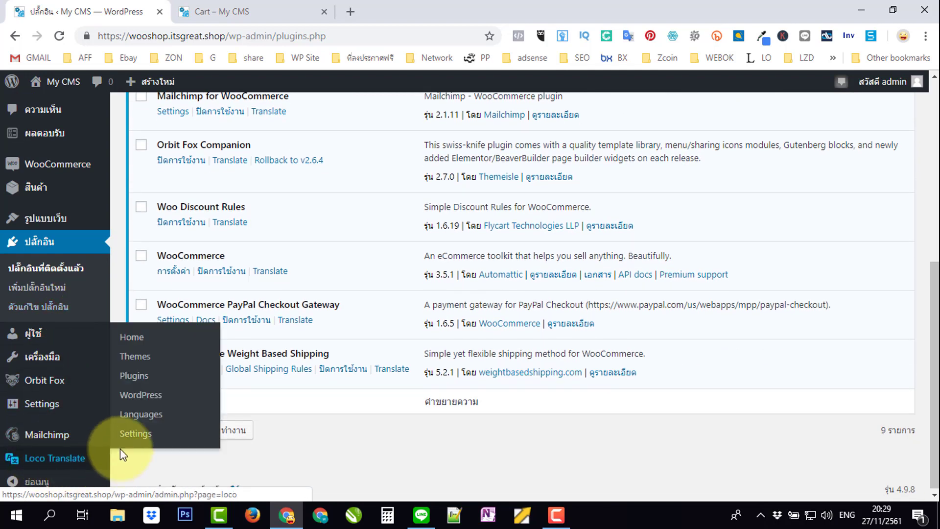
{"action": "left_click", "coordinate": [134, 380]}
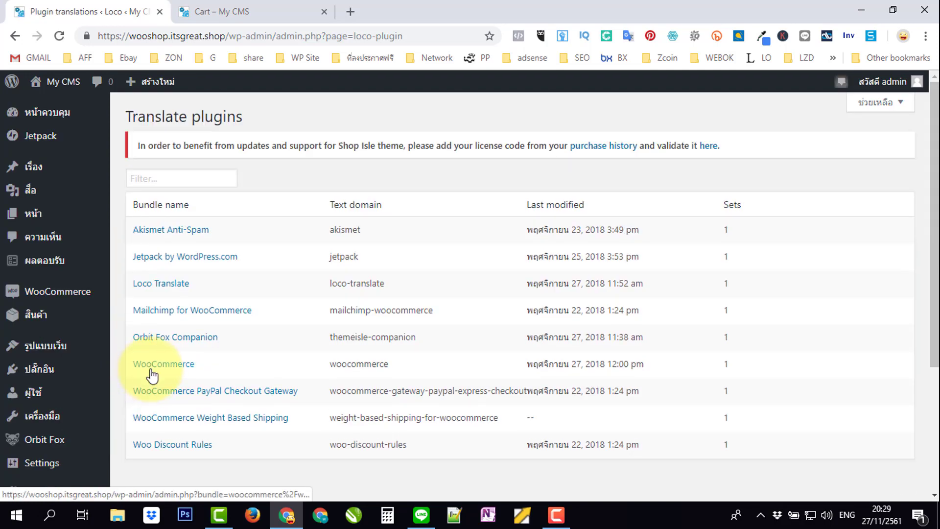
{"action": "left_click", "coordinate": [167, 365]}
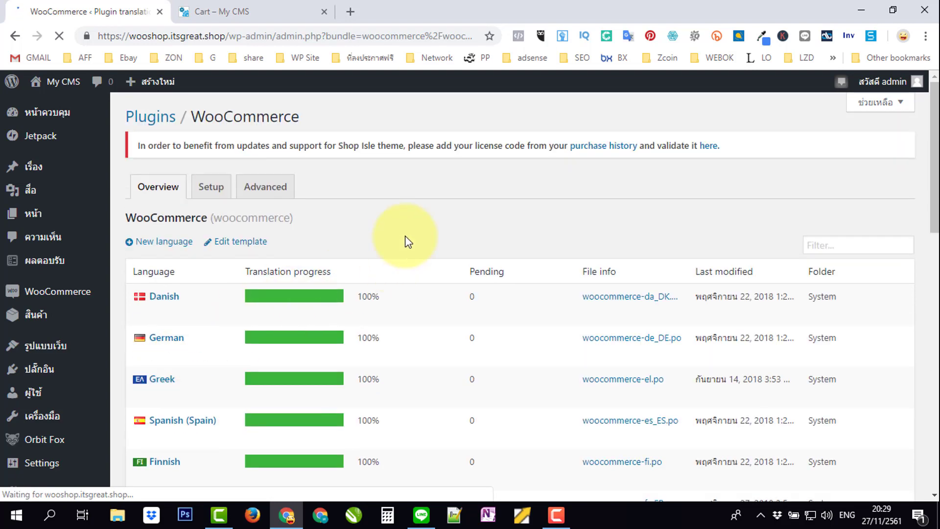
{"action": "scroll", "coordinate": [265, 265], "scroll_direction": "down", "scroll_amount": 10}
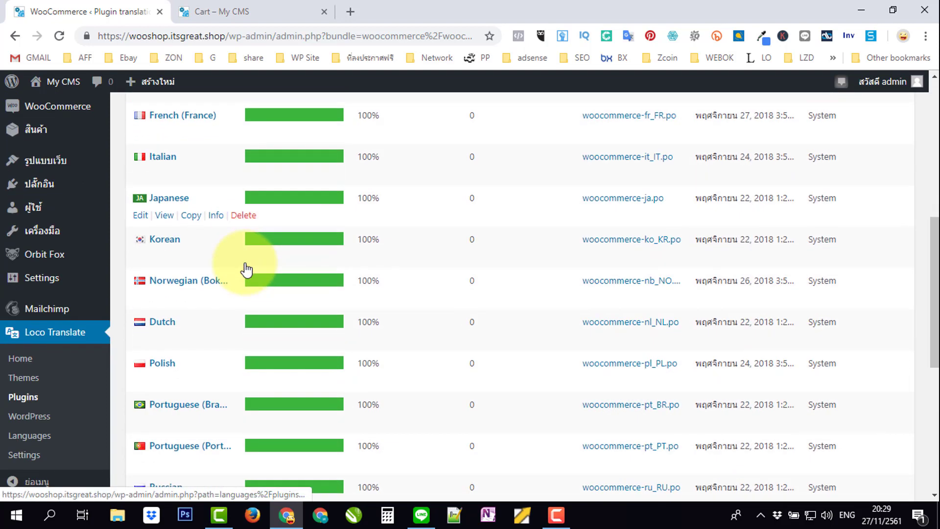
{"action": "scroll", "coordinate": [244, 266], "scroll_direction": "down", "scroll_amount": 5}
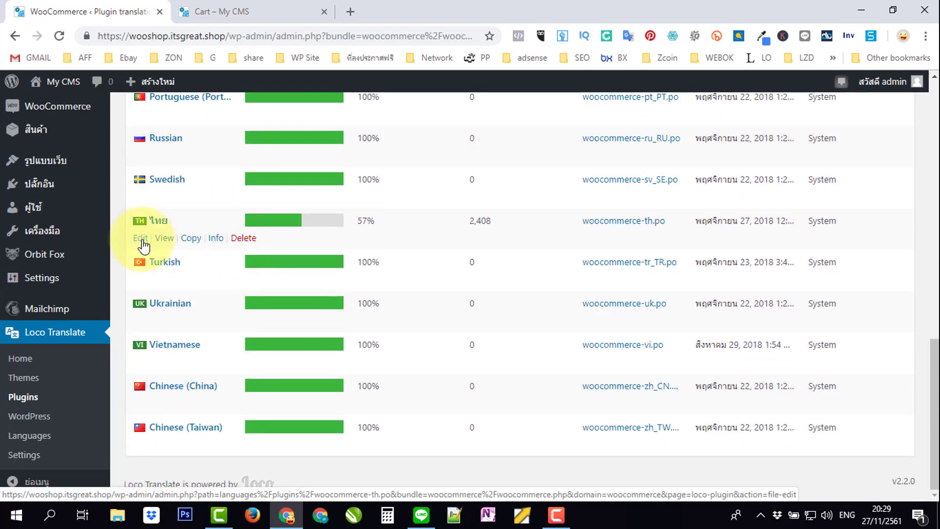
{"action": "left_click", "coordinate": [140, 238]}
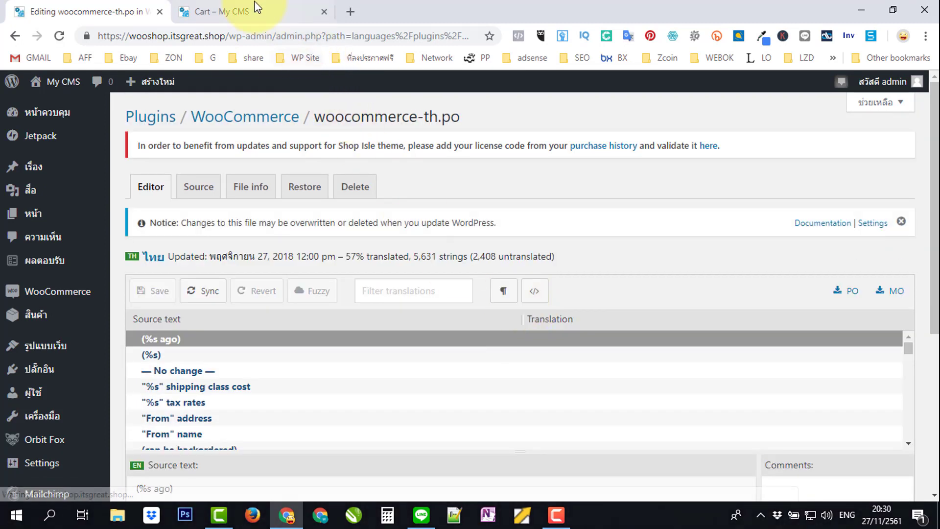
Reload the cart page and copy the untranslated "Change address" text from the shipping section.
{"action": "left_click", "coordinate": [249, 11]}
{"action": "scroll", "coordinate": [489, 235], "scroll_direction": "up", "scroll_amount": 2}
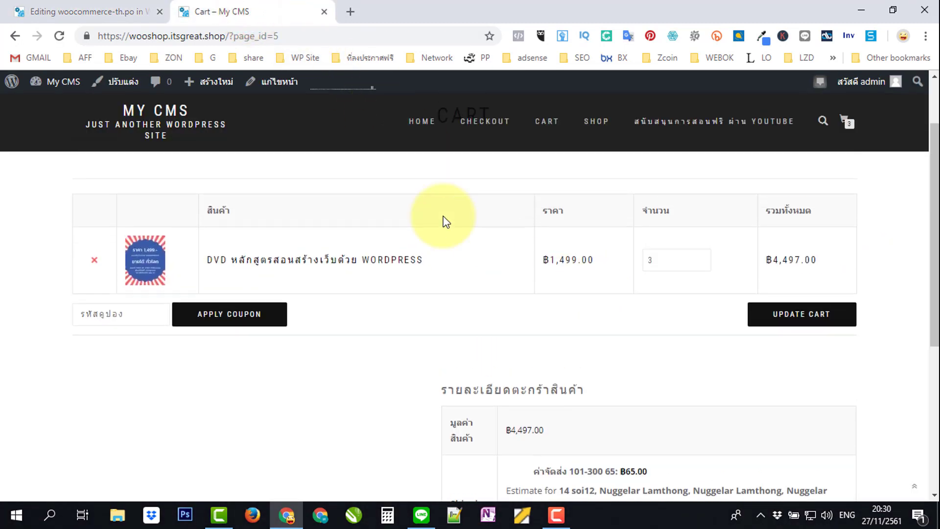
{"action": "left_click", "coordinate": [57, 37]}
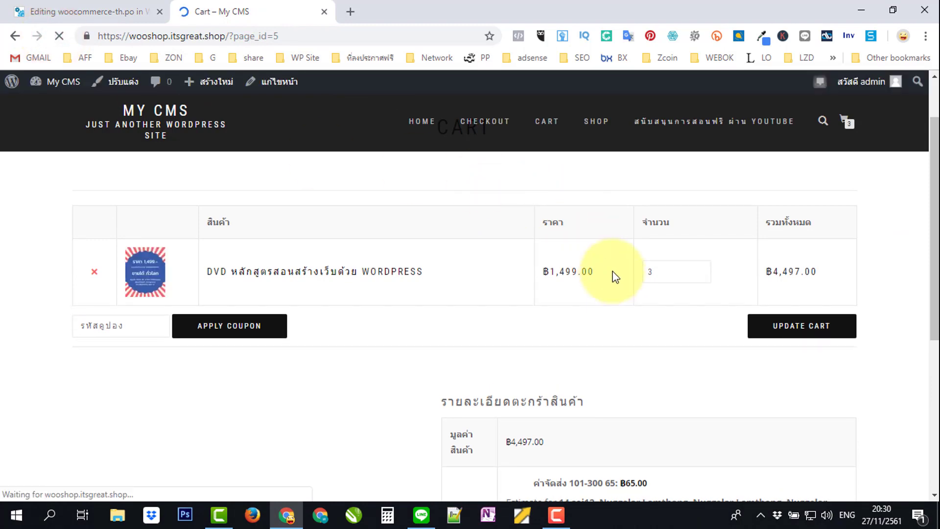
{"action": "scroll", "coordinate": [613, 274], "scroll_direction": "down", "scroll_amount": 4}
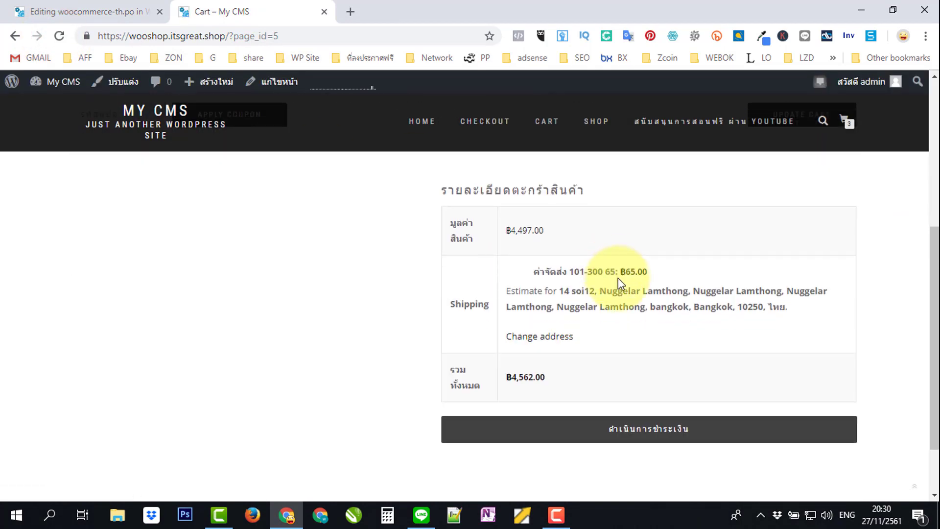
{"action": "left_click_drag", "start_coordinate": [599, 339], "coordinate": [504, 339]}
{"action": "key", "text": "ctrl+c"}
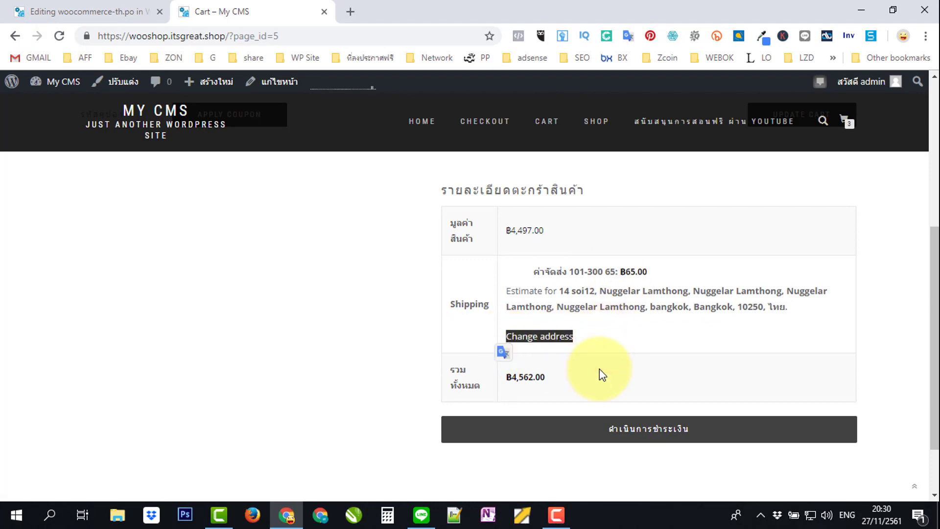
Filter the woocommerce-th.po strings for "Change address" and select the exactly matching untranslated entry.
{"action": "left_click", "coordinate": [109, 13]}
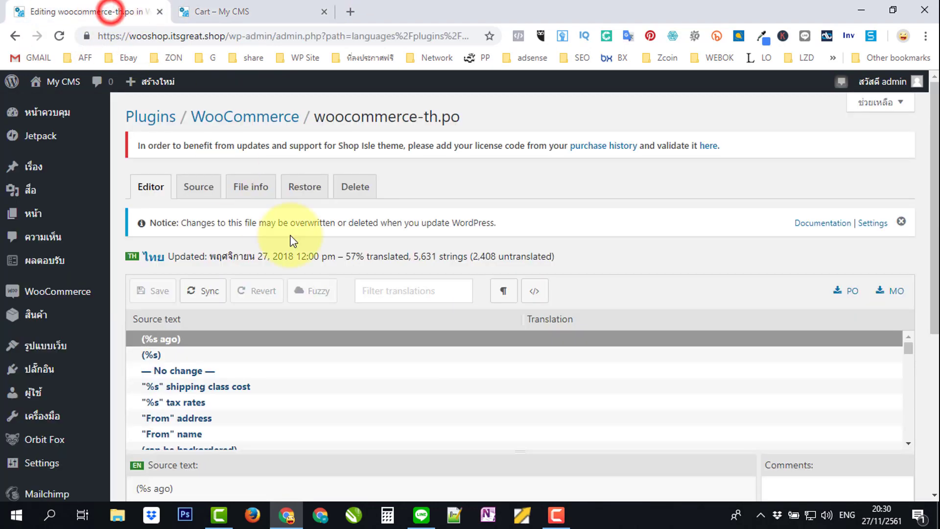
{"action": "left_click", "coordinate": [415, 292]}
{"action": "key", "text": "ctrl+v"}
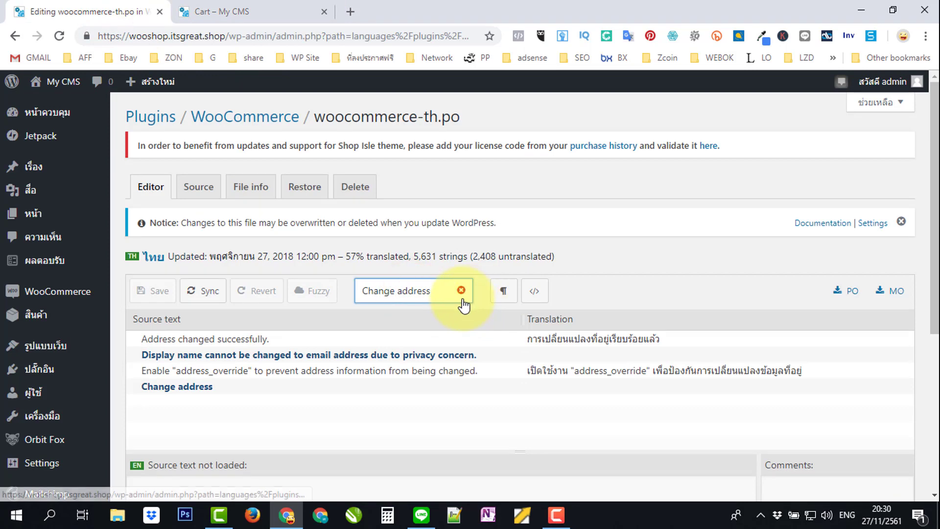
{"action": "scroll", "coordinate": [403, 319], "scroll_direction": "down", "scroll_amount": 1}
{"action": "scroll", "coordinate": [404, 319], "scroll_direction": "down", "scroll_amount": 3}
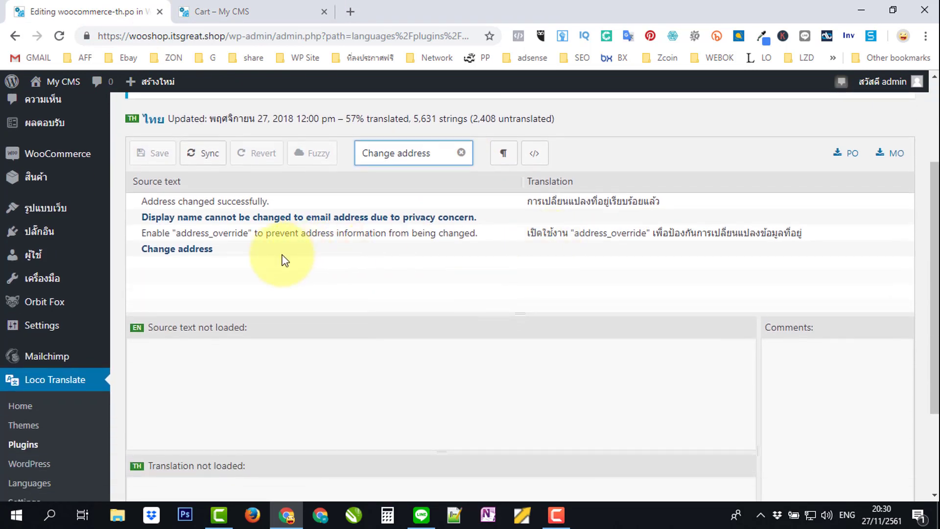
{"action": "left_click", "coordinate": [240, 253]}
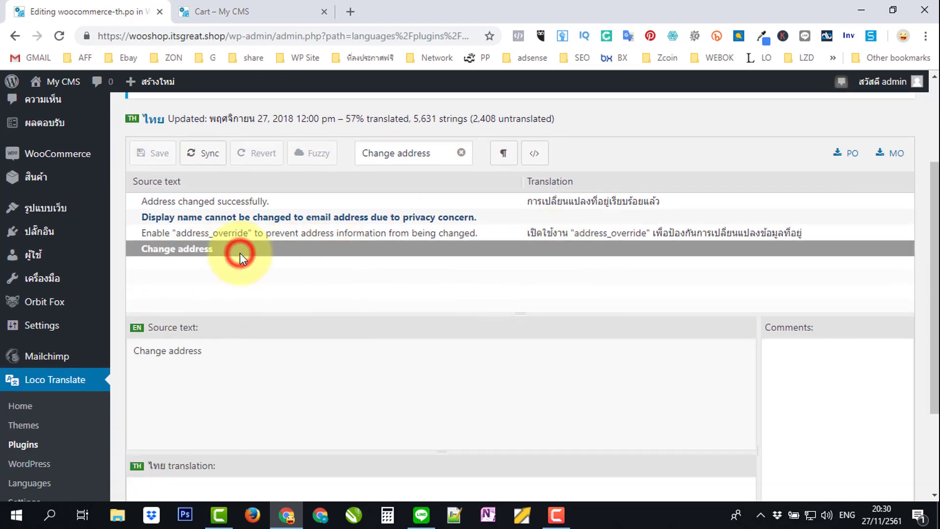
Enter "เปลี่ยนที่อยู่ใหม่" as the Thai translation of "Change address" and save the file.
{"action": "scroll", "coordinate": [298, 297], "scroll_direction": "down", "scroll_amount": 2}
{"action": "left_click", "coordinate": [192, 374]}
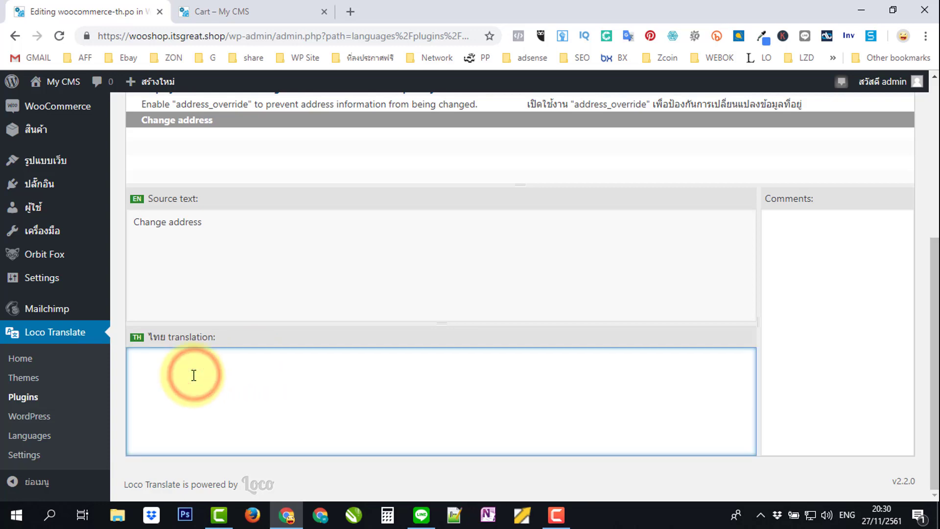
{"action": "type", "text": "gx]"}
{"action": "key", "text": "BackSpace"}
{"action": "key", "text": "BackSpace"}
{"action": "key", "text": "BackSpace"}
{"action": "type", "text": "gx]"}
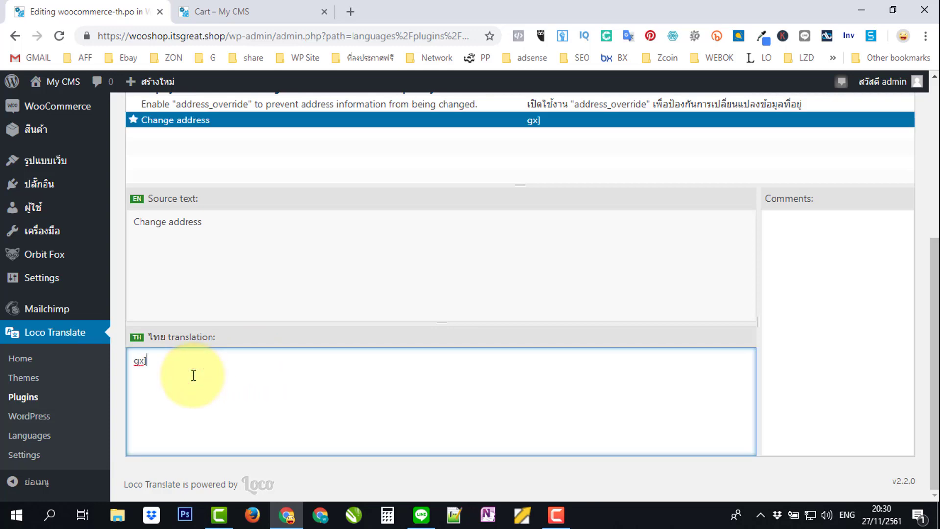
{"action": "key", "text": "BackSpace"}
{"action": "key", "text": "grave"}
{"action": "type", "text": "เปลี่ยนที่อยู่ใหม่"}
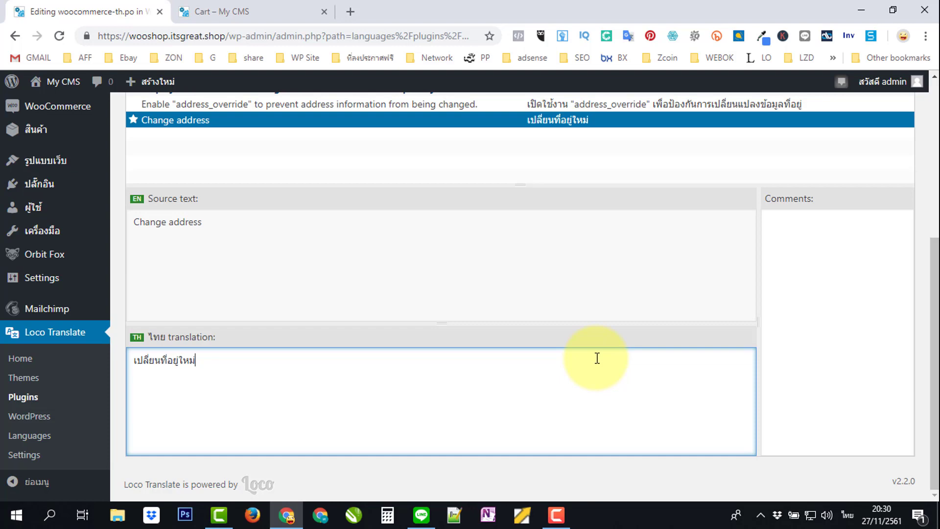
{"action": "scroll", "coordinate": [516, 379], "scroll_direction": "up", "scroll_amount": 1}
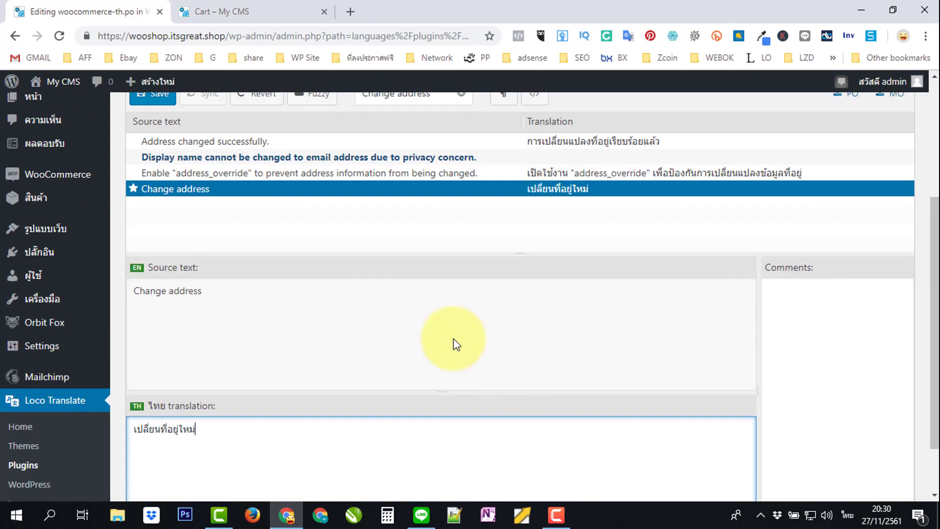
{"action": "scroll", "coordinate": [287, 277], "scroll_direction": "up", "scroll_amount": 2}
{"action": "left_click", "coordinate": [154, 162]}
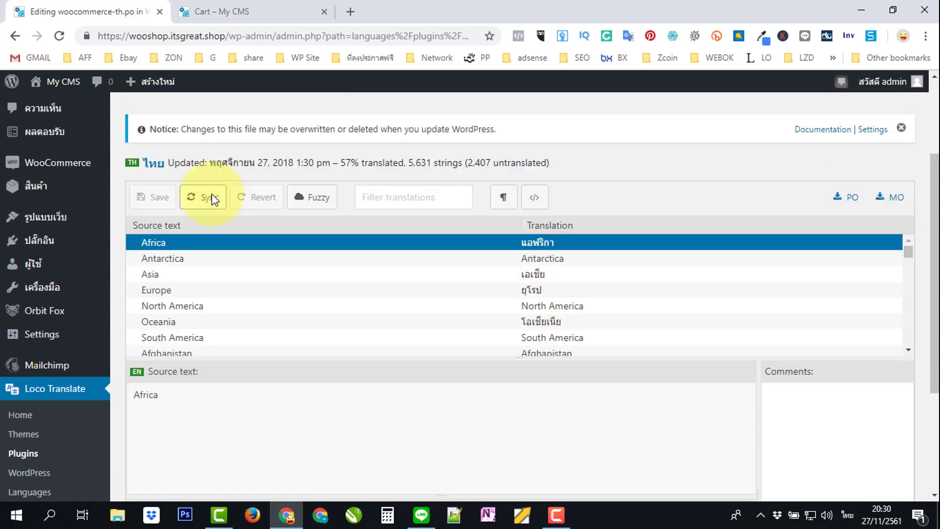
Reload the cart page and check the change-address link and the remaining labels.
{"action": "left_click", "coordinate": [271, 12]}
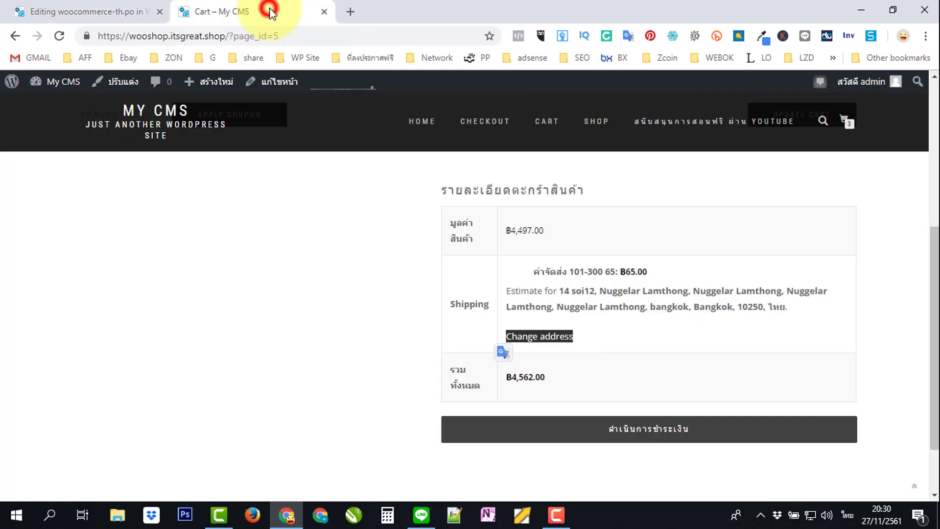
{"action": "left_click", "coordinate": [59, 36]}
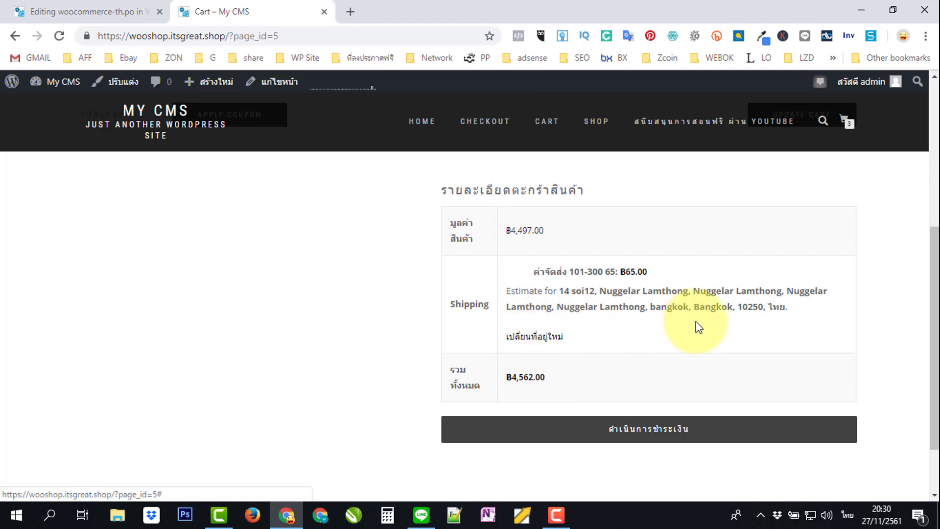
{"action": "scroll", "coordinate": [696, 324], "scroll_direction": "up", "scroll_amount": 3}
{"action": "scroll", "coordinate": [495, 320], "scroll_direction": "down", "scroll_amount": 3}
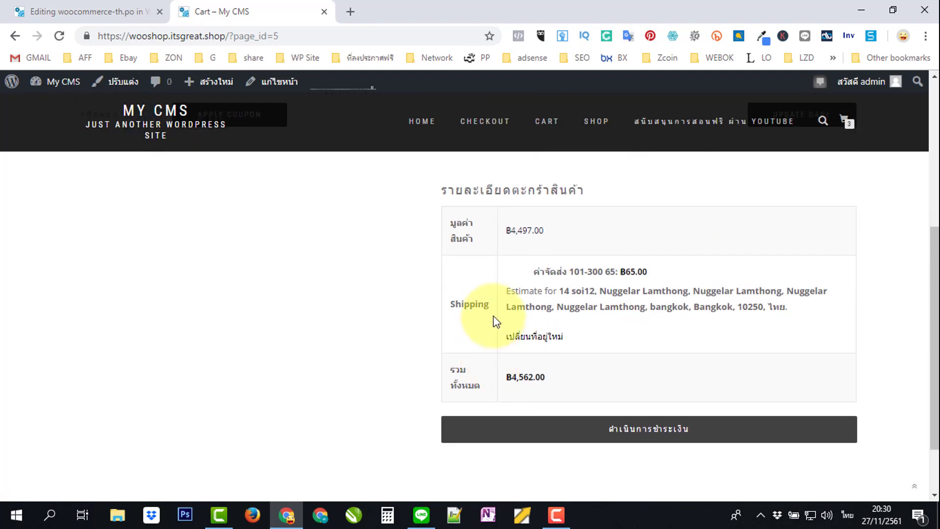
Copy the untranslated "Shipping" label from the cart totals and filter the WooCommerce Thai strings by it.
{"action": "double_click", "coordinate": [485, 304]}
{"action": "key", "text": "ctrl+c"}
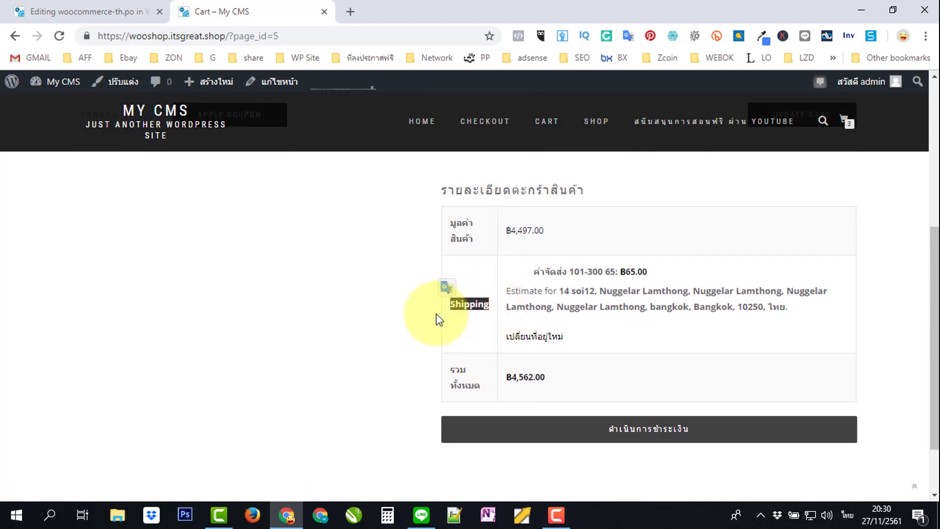
{"action": "left_click", "coordinate": [93, 16]}
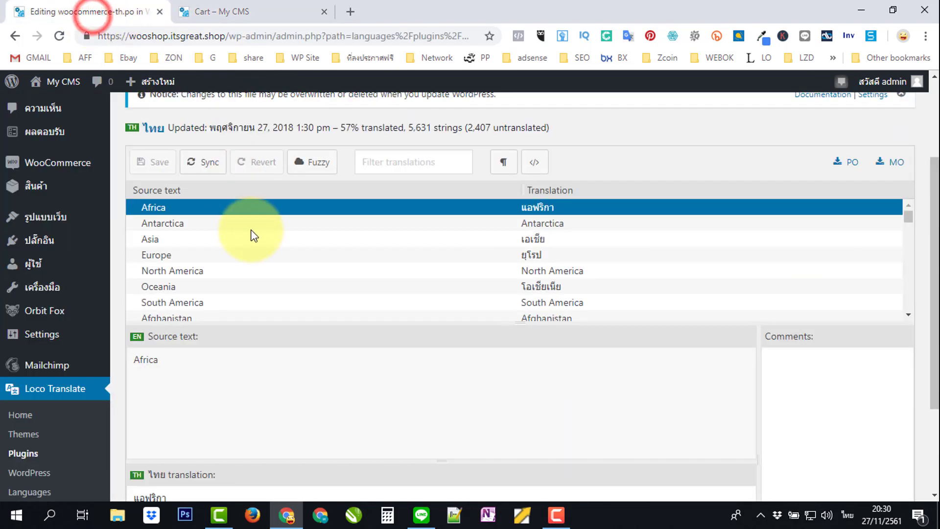
{"action": "left_click", "coordinate": [394, 165]}
{"action": "key", "text": "ctrl+v"}
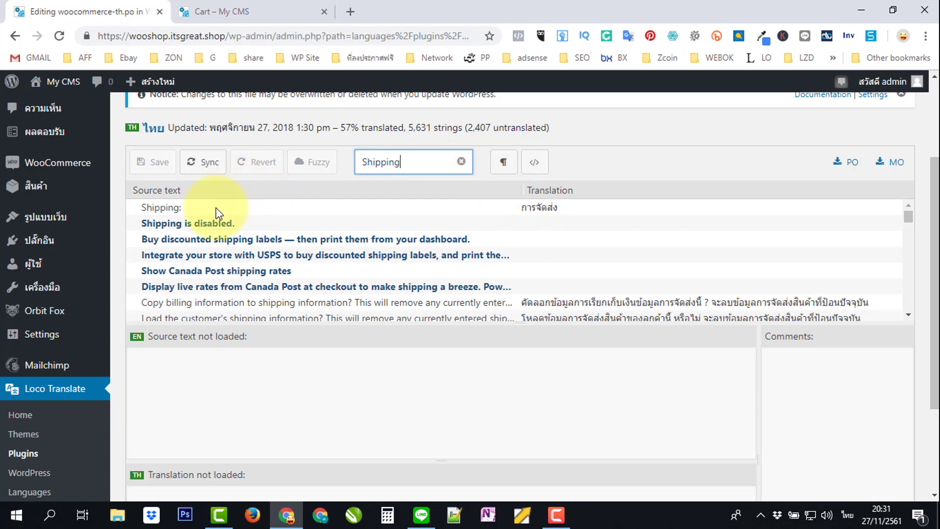
Find the untranslated "Shipping name" string among the filtered entries and enter "ที่อยู่ ที่จัดส่ง" as its Thai translation.
{"action": "scroll", "coordinate": [267, 231], "scroll_direction": "down", "scroll_amount": 3}
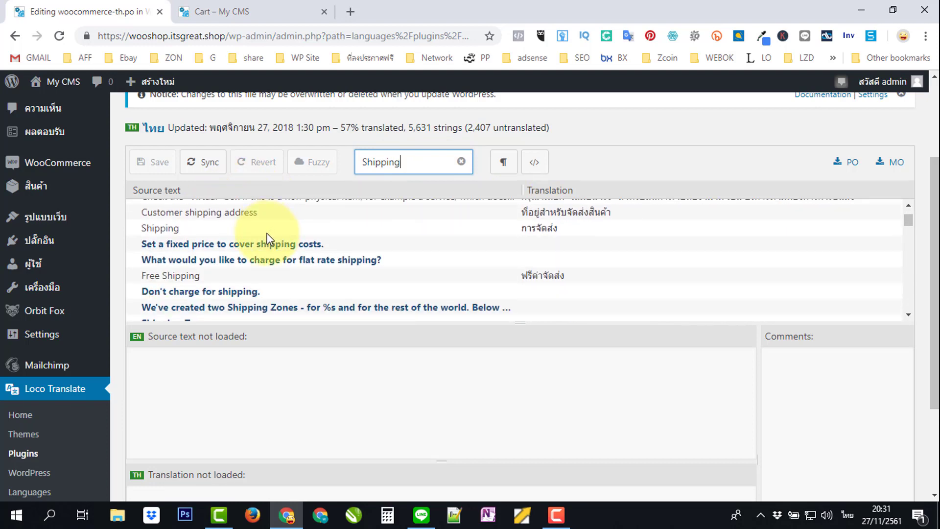
{"action": "scroll", "coordinate": [240, 257], "scroll_direction": "down", "scroll_amount": 2}
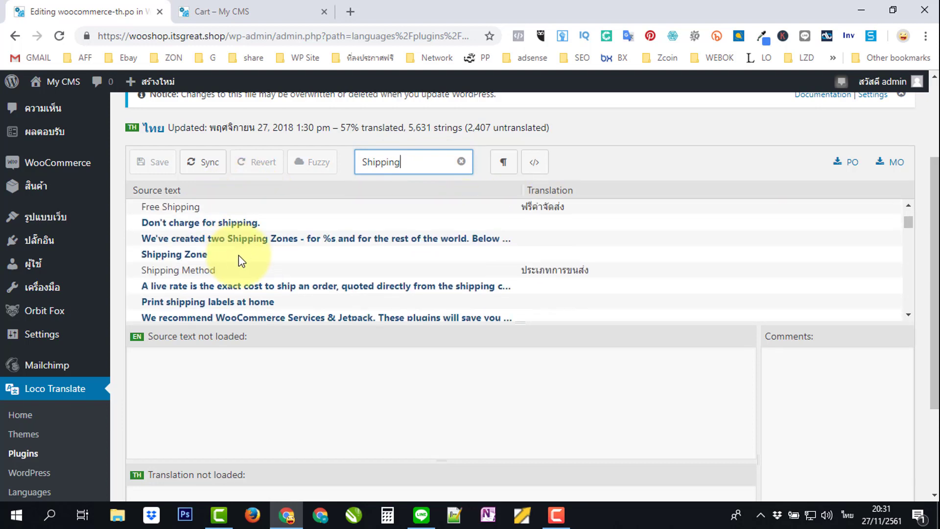
{"action": "scroll", "coordinate": [471, 276], "scroll_direction": "down", "scroll_amount": 2}
{"action": "scroll", "coordinate": [460, 280], "scroll_direction": "down", "scroll_amount": 2}
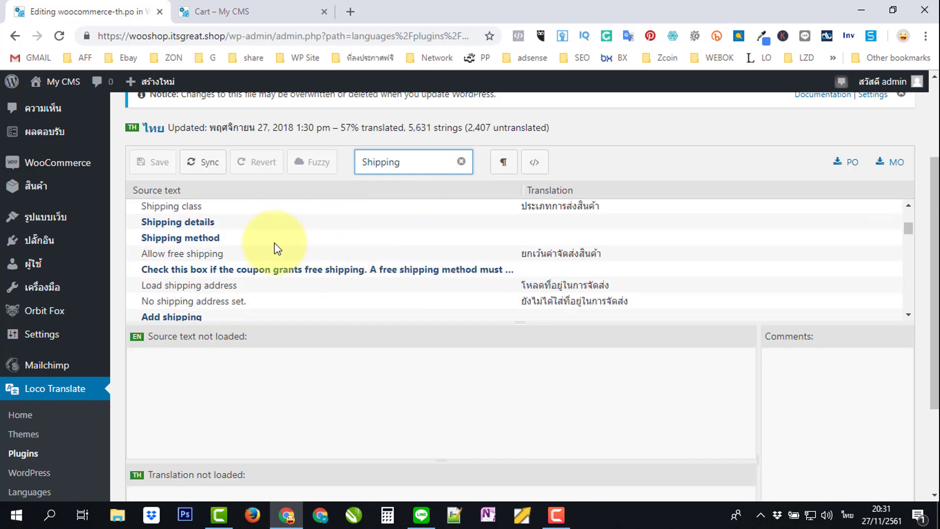
{"action": "scroll", "coordinate": [284, 269], "scroll_direction": "down", "scroll_amount": 2}
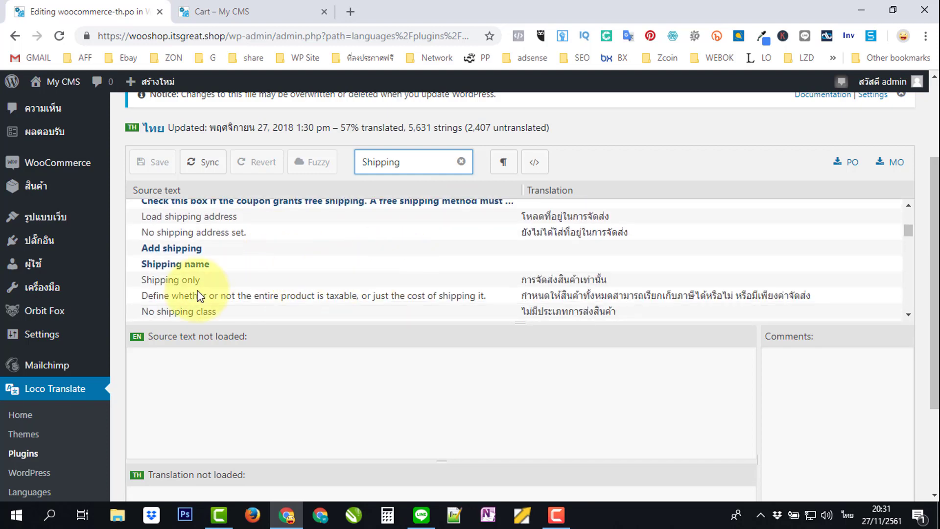
{"action": "left_click", "coordinate": [198, 264]}
{"action": "scroll", "coordinate": [289, 383], "scroll_direction": "down", "scroll_amount": 3}
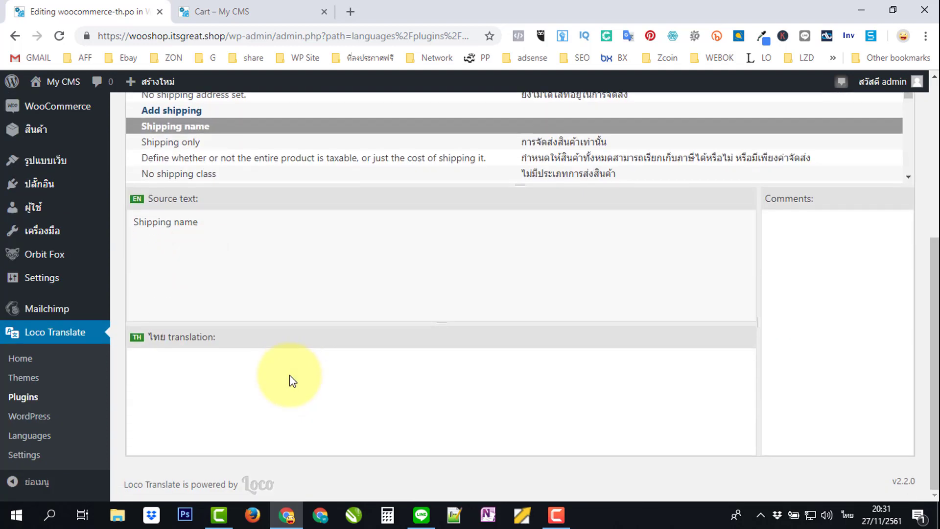
{"action": "left_click", "coordinate": [191, 363]}
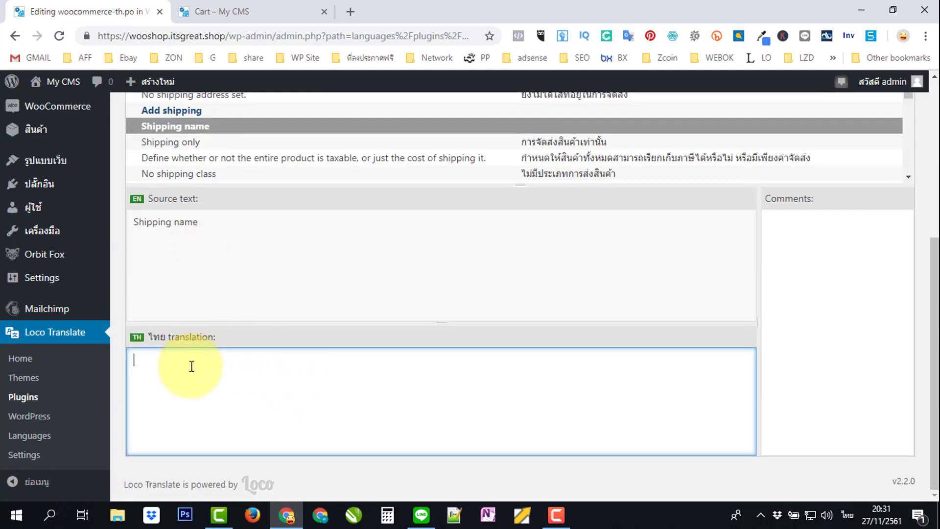
{"action": "type", "text": "จัด"}
{"action": "key", "text": "BackSpace"}
{"action": "key", "text": "BackSpace"}
{"action": "key", "text": "BackSpace"}
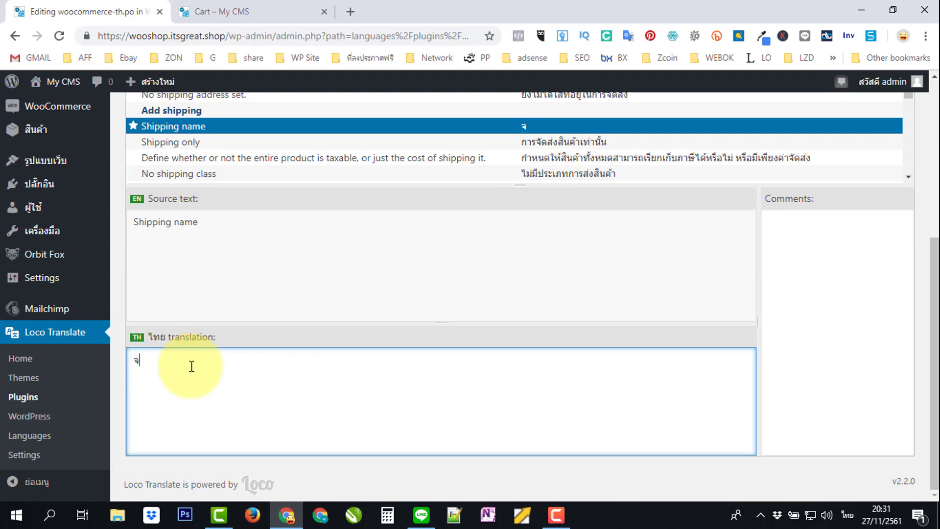
{"action": "type", "text": "ที่อยู่ที่"}
{"action": "key", "text": "BackSpace"}
{"action": "key", "text": "BackSpace"}
{"action": "key", "text": "BackSpace"}
{"action": "type", "text": "ที่จัดส่ง"}
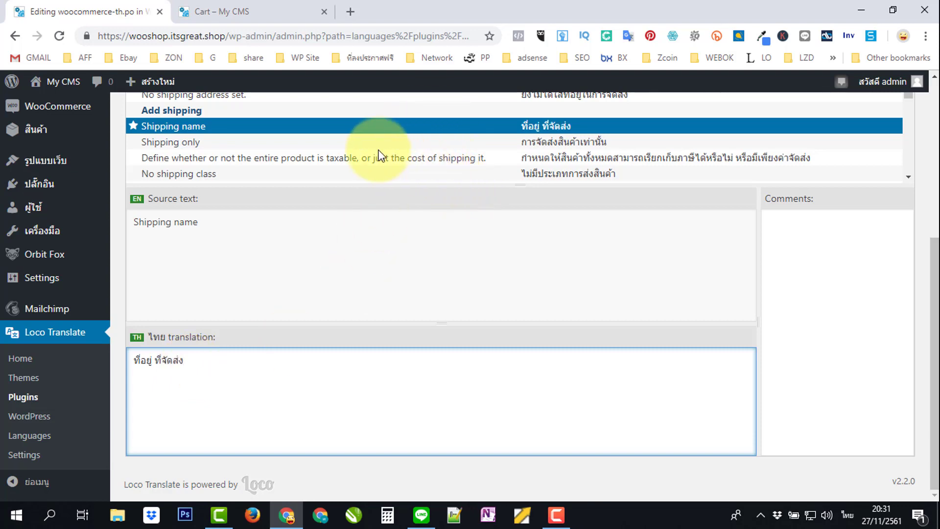
Find the untranslated "Shipping methods" string among the filtered entries and enter "วิธีการจัดส่ง" as its Thai translation.
{"action": "scroll", "coordinate": [377, 147], "scroll_direction": "down", "scroll_amount": 2}
{"action": "scroll", "coordinate": [812, 262], "scroll_direction": "up", "scroll_amount": 2}
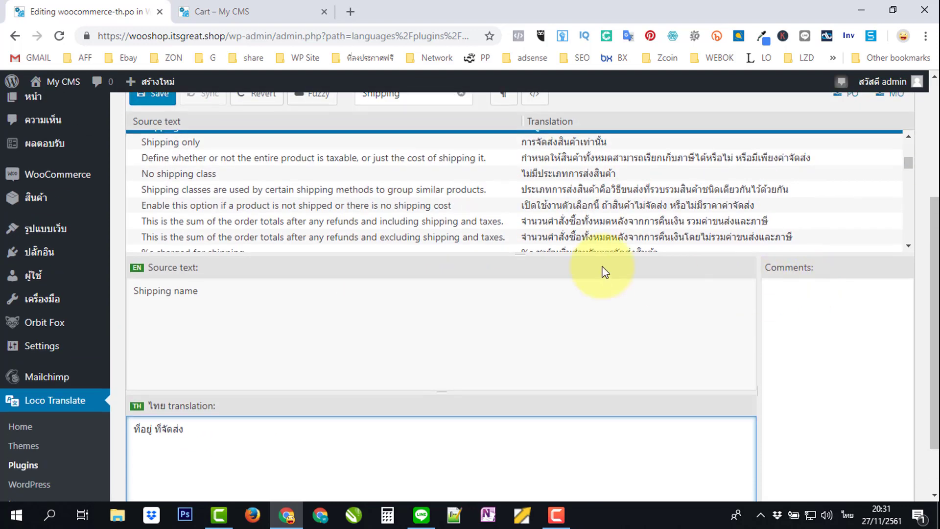
{"action": "scroll", "coordinate": [489, 227], "scroll_direction": "down", "scroll_amount": 2}
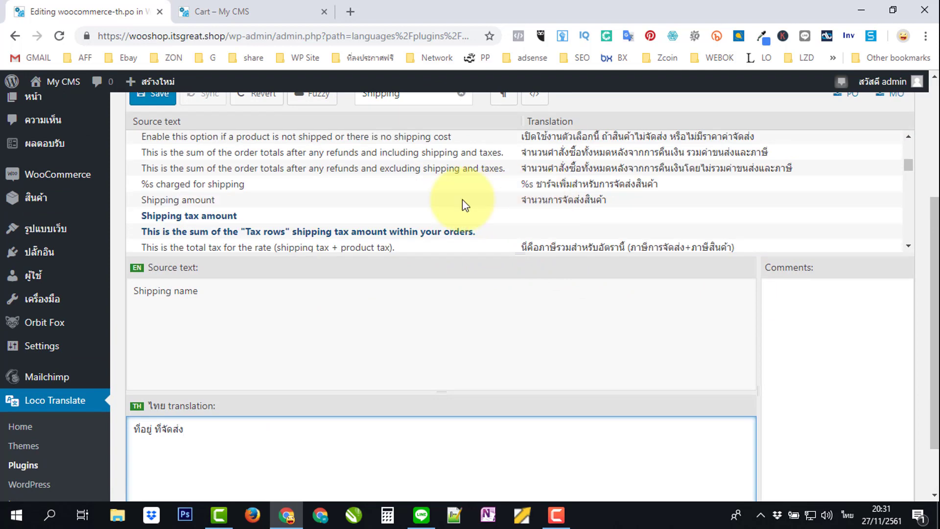
{"action": "scroll", "coordinate": [281, 216], "scroll_direction": "down", "scroll_amount": 2}
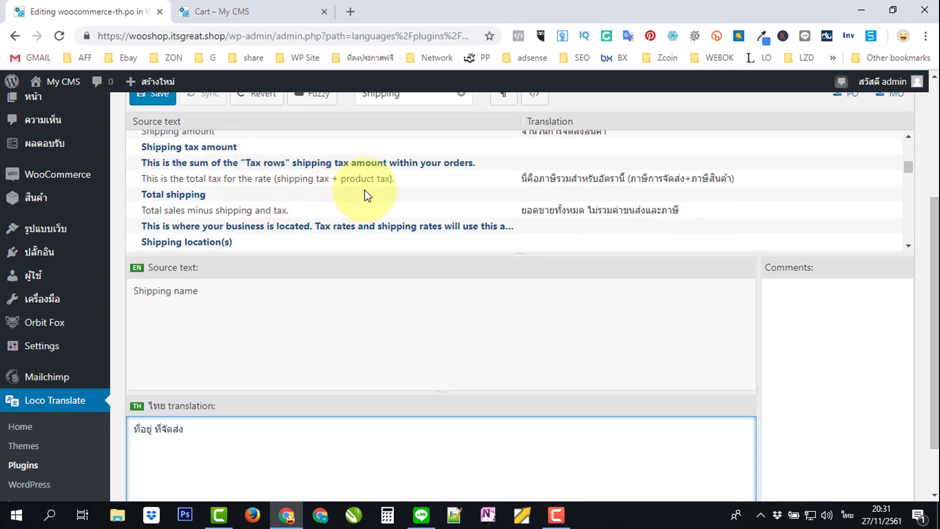
{"action": "scroll", "coordinate": [395, 193], "scroll_direction": "down", "scroll_amount": 3}
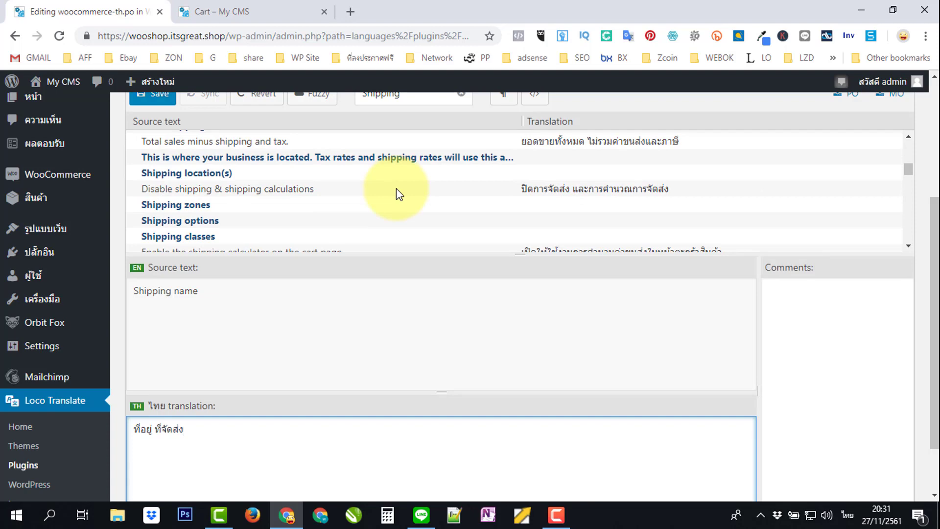
{"action": "scroll", "coordinate": [264, 196], "scroll_direction": "down", "scroll_amount": 2}
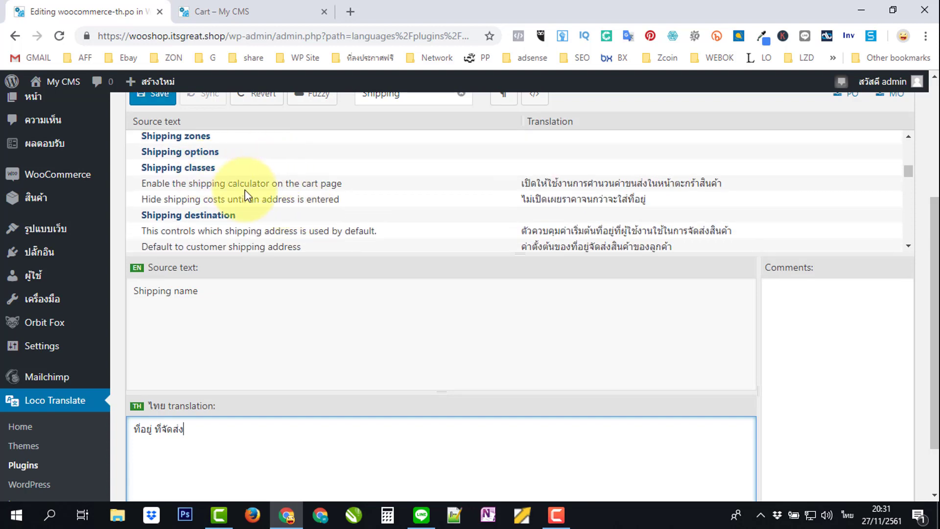
{"action": "scroll", "coordinate": [246, 198], "scroll_direction": "down", "scroll_amount": 4}
{"action": "scroll", "coordinate": [247, 199], "scroll_direction": "down", "scroll_amount": 1}
{"action": "scroll", "coordinate": [246, 198], "scroll_direction": "down", "scroll_amount": 2}
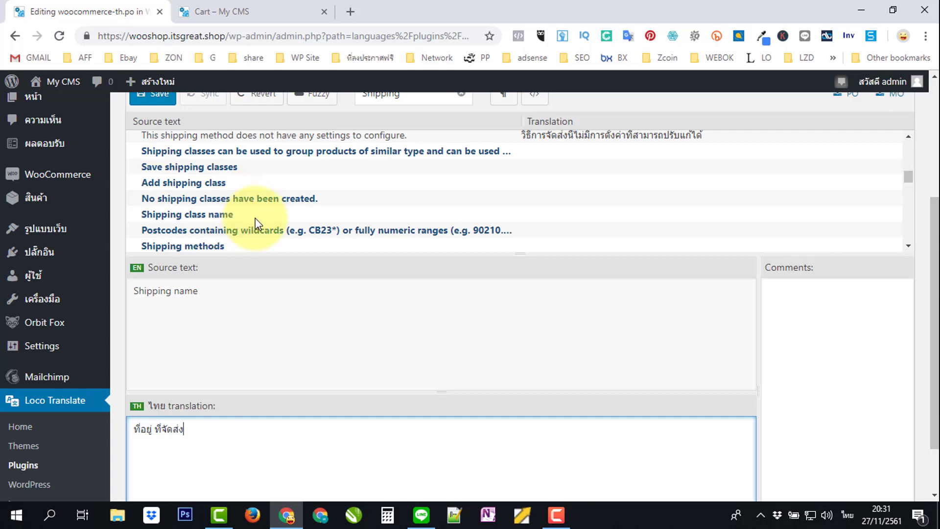
{"action": "scroll", "coordinate": [304, 191], "scroll_direction": "down", "scroll_amount": 3}
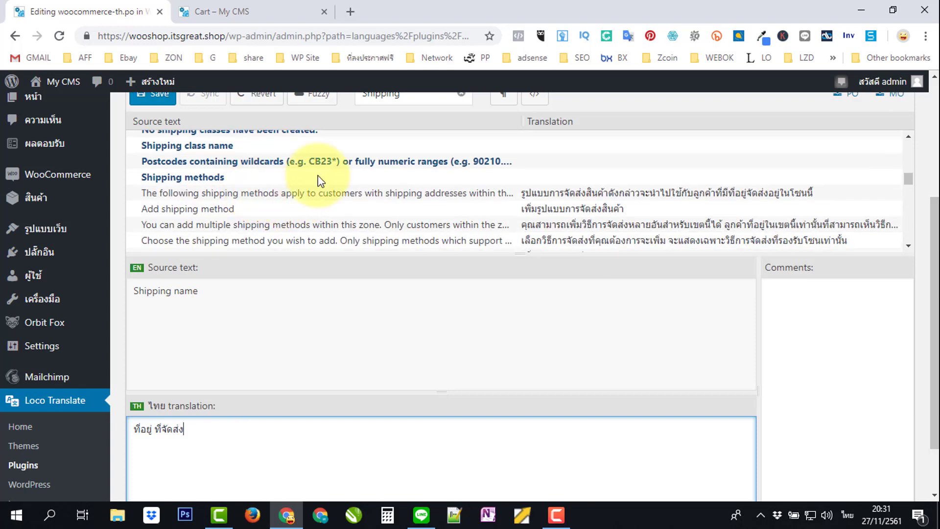
{"action": "left_click", "coordinate": [563, 180]}
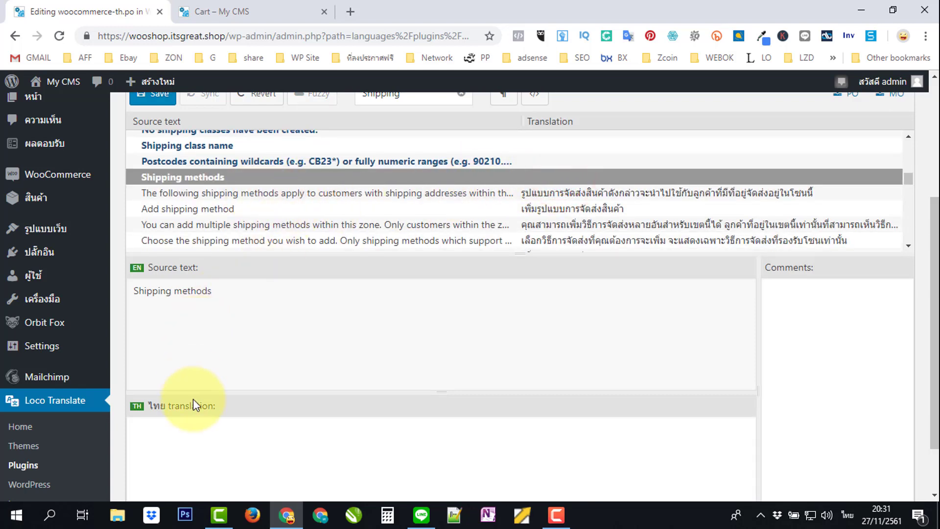
{"action": "left_click", "coordinate": [168, 436]}
{"action": "type", "text": "วิธีกา"}
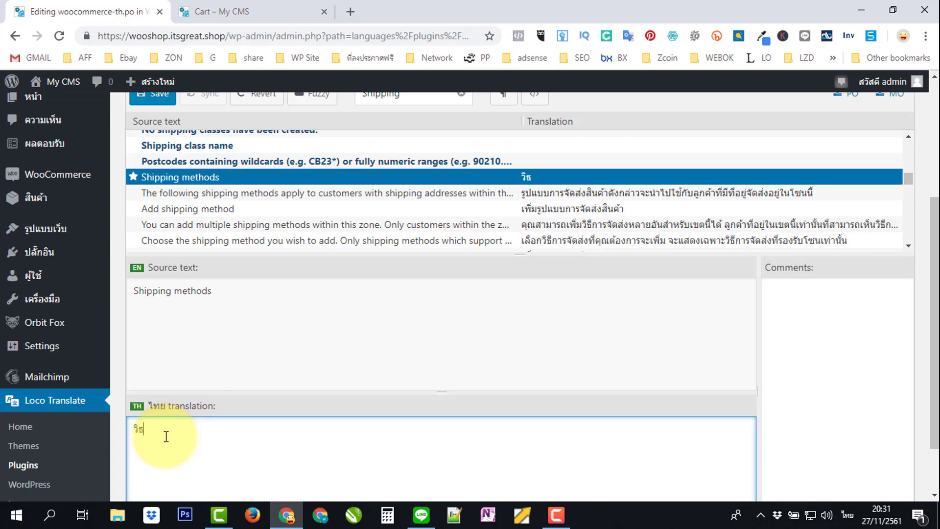
{"action": "type", "text": "รจัดส่ง"}
Find the untranslated "Shipping %s" string among the filtered entries and enter "วิธีการจัดส่ง" as its Thai translation.
{"action": "scroll", "coordinate": [429, 166], "scroll_direction": "down", "scroll_amount": 1}
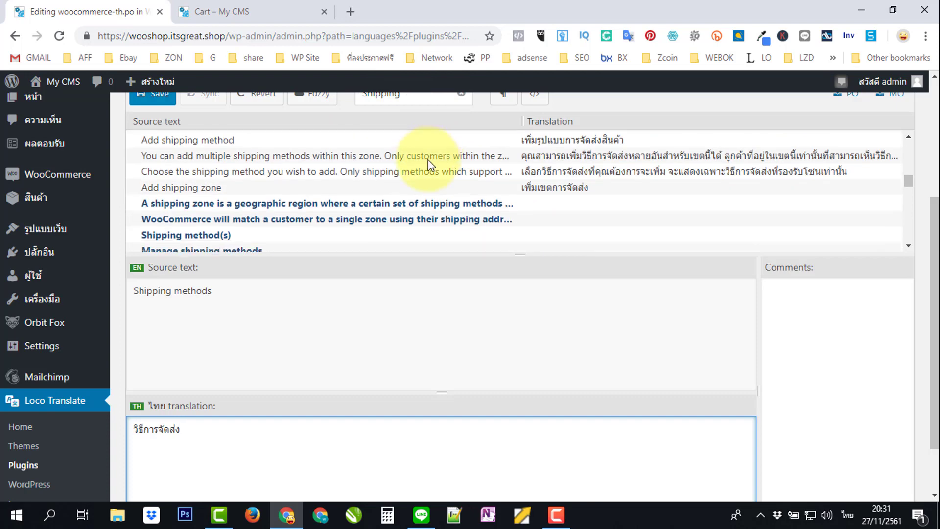
{"action": "scroll", "coordinate": [412, 188], "scroll_direction": "down", "scroll_amount": 1}
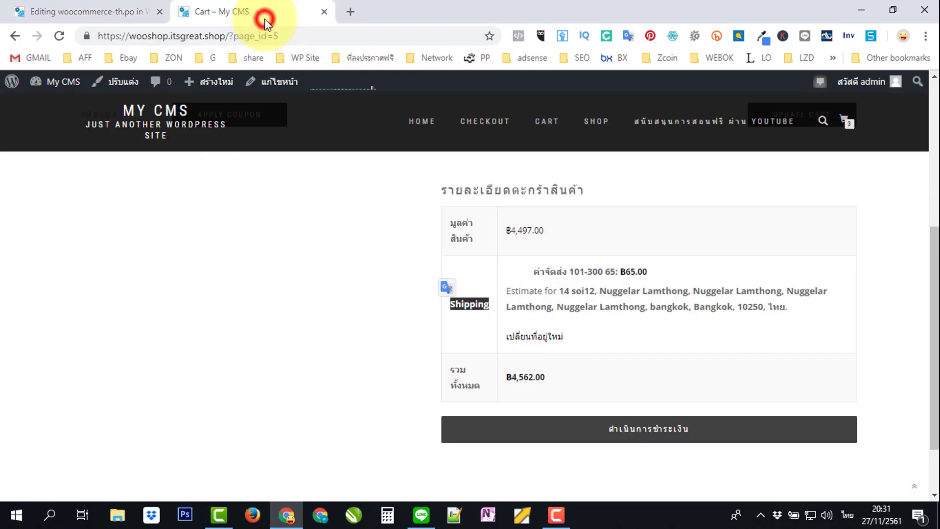
{"action": "left_click", "coordinate": [264, 18]}
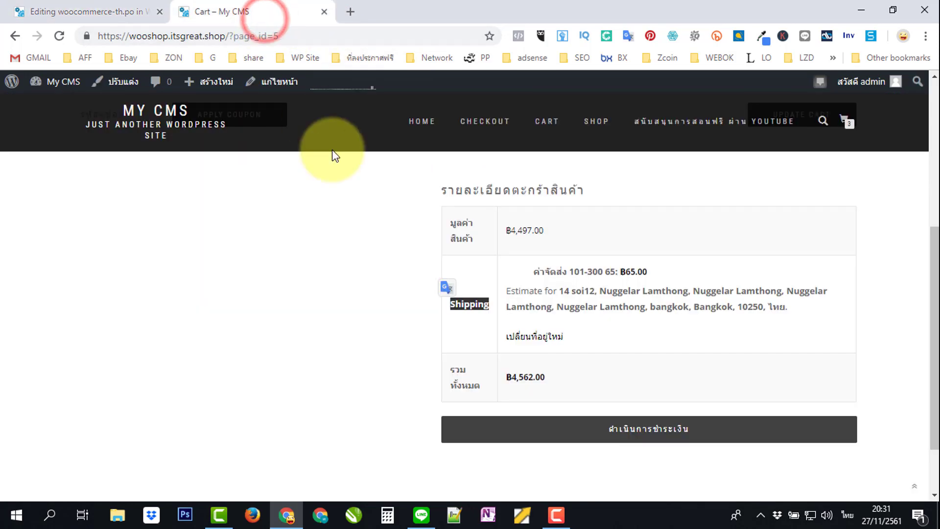
{"action": "left_click", "coordinate": [128, 15]}
{"action": "scroll", "coordinate": [391, 208], "scroll_direction": "down", "scroll_amount": 3}
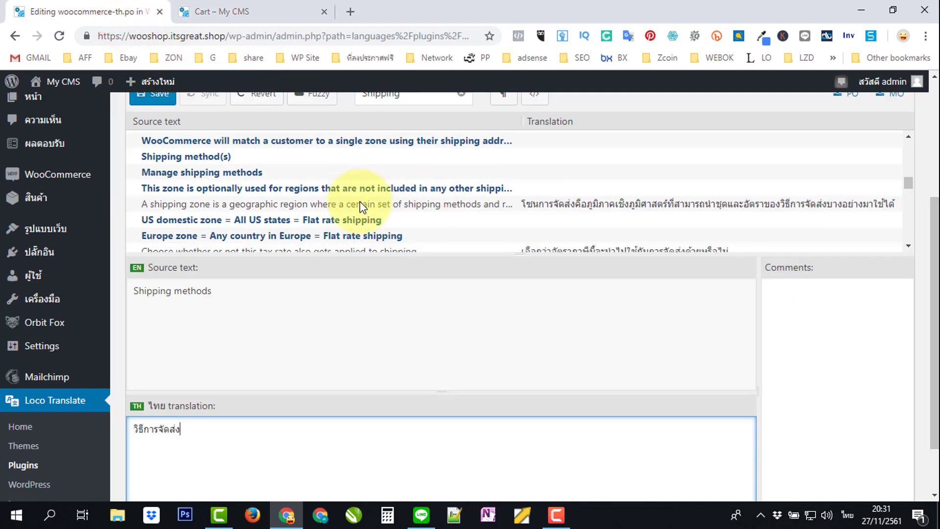
{"action": "scroll", "coordinate": [361, 206], "scroll_direction": "down", "scroll_amount": 3}
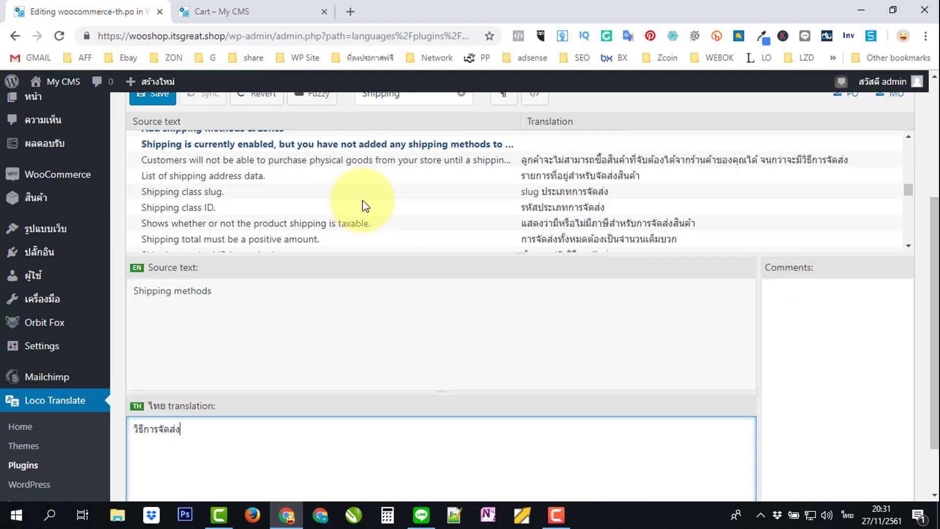
{"action": "scroll", "coordinate": [362, 205], "scroll_direction": "down", "scroll_amount": 1}
{"action": "scroll", "coordinate": [362, 200], "scroll_direction": "down", "scroll_amount": 3}
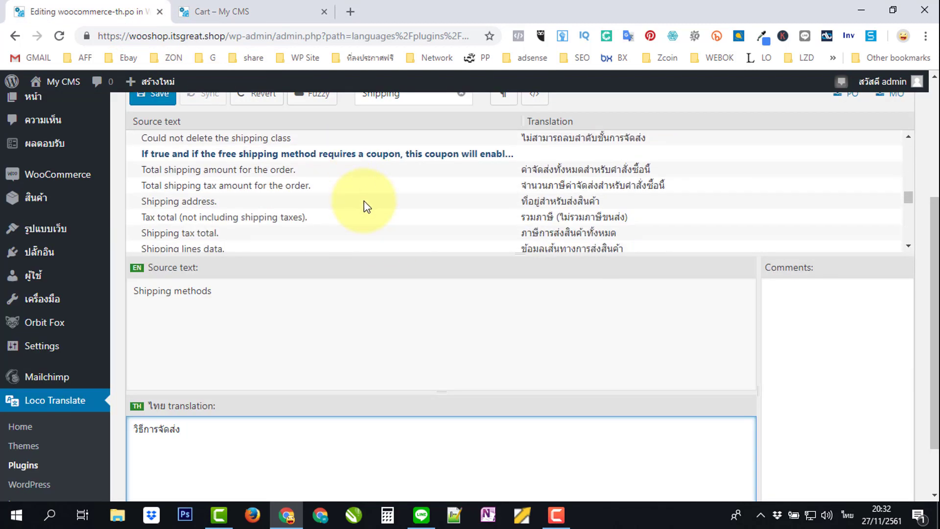
{"action": "scroll", "coordinate": [364, 201], "scroll_direction": "down", "scroll_amount": 2}
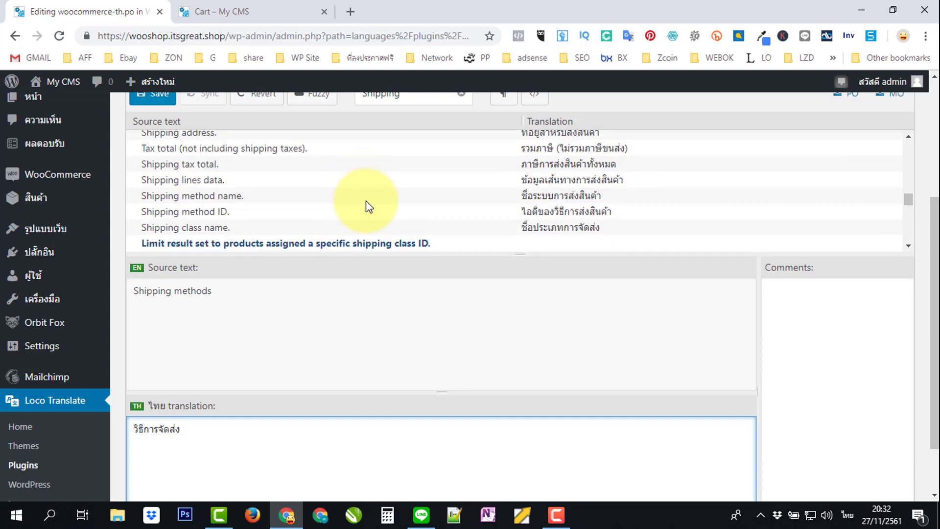
{"action": "scroll", "coordinate": [367, 205], "scroll_direction": "down", "scroll_amount": 2}
{"action": "scroll", "coordinate": [365, 206], "scroll_direction": "down", "scroll_amount": 6}
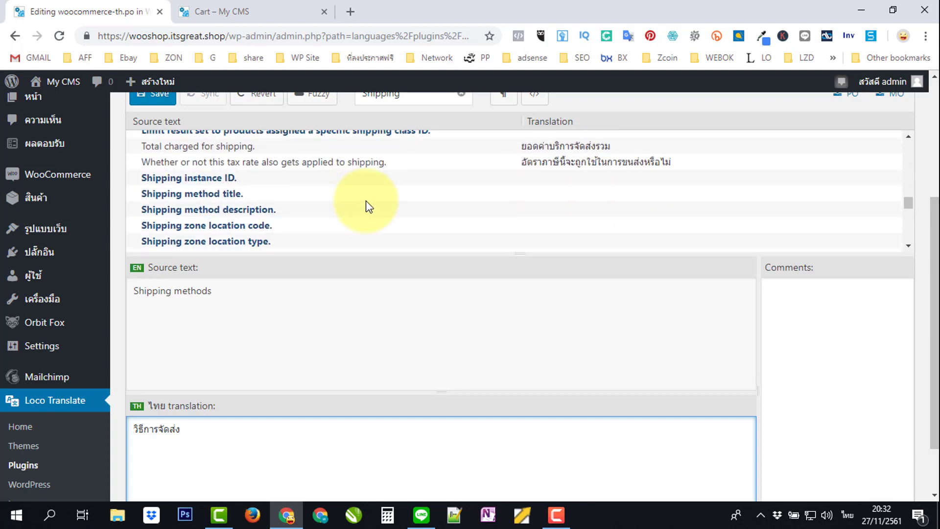
{"action": "scroll", "coordinate": [366, 202], "scroll_direction": "down", "scroll_amount": 2}
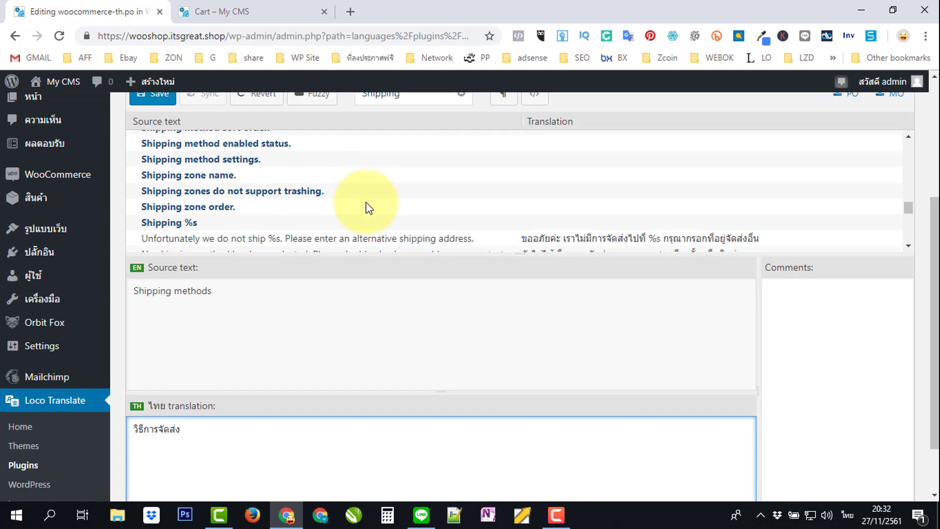
{"action": "left_click", "coordinate": [257, 169]}
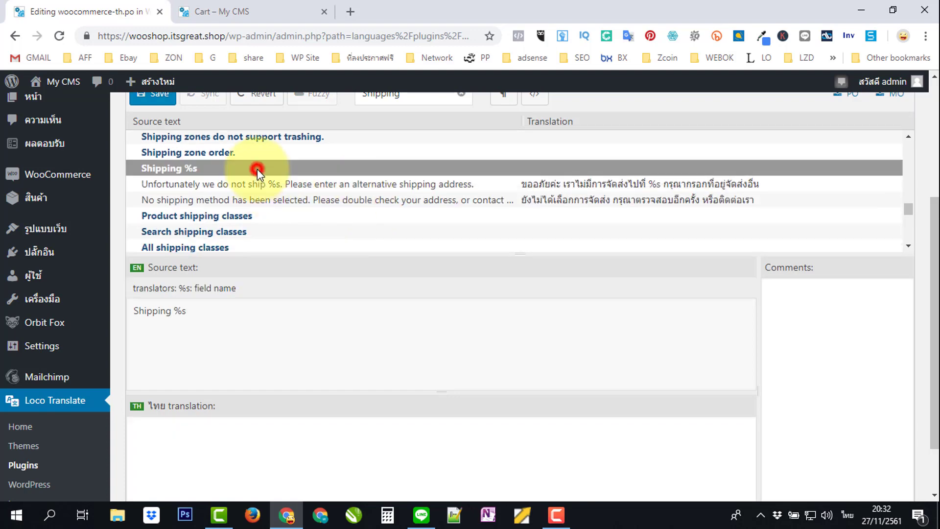
{"action": "scroll", "coordinate": [198, 434], "scroll_direction": "down", "scroll_amount": 1}
{"action": "left_click", "coordinate": [204, 379]}
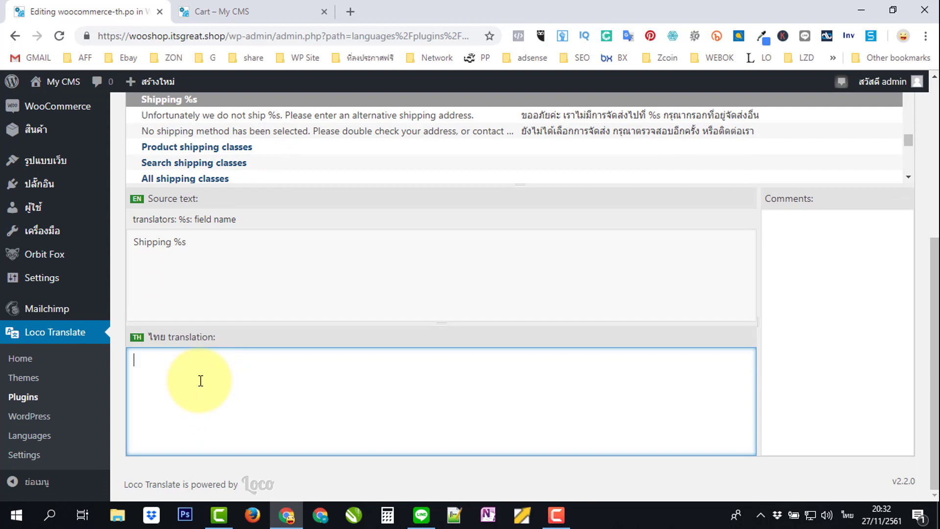
{"action": "type", "text": "วิธีกา"}
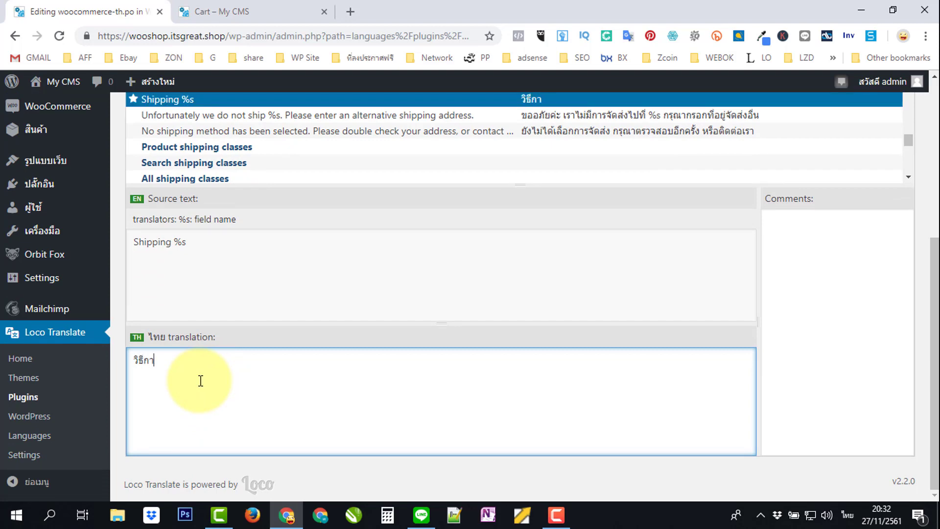
{"action": "type", "text": "รจัดส่ง"}
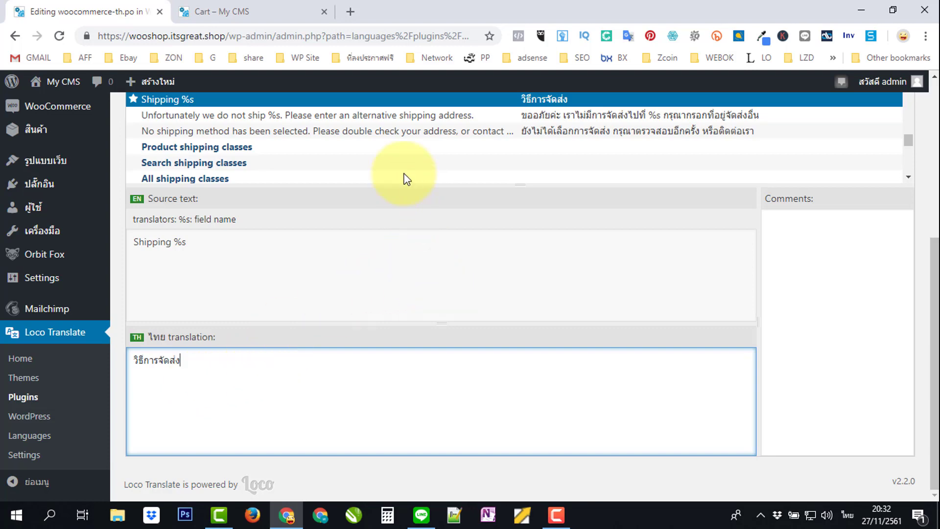
Find the untranslated "Shipping" string with the "shipping packages" context and enter "วิธีการจัดส่ง" as its Thai translation.
{"action": "scroll", "coordinate": [406, 179], "scroll_direction": "down", "scroll_amount": 1}
{"action": "scroll", "coordinate": [412, 147], "scroll_direction": "down", "scroll_amount": 1}
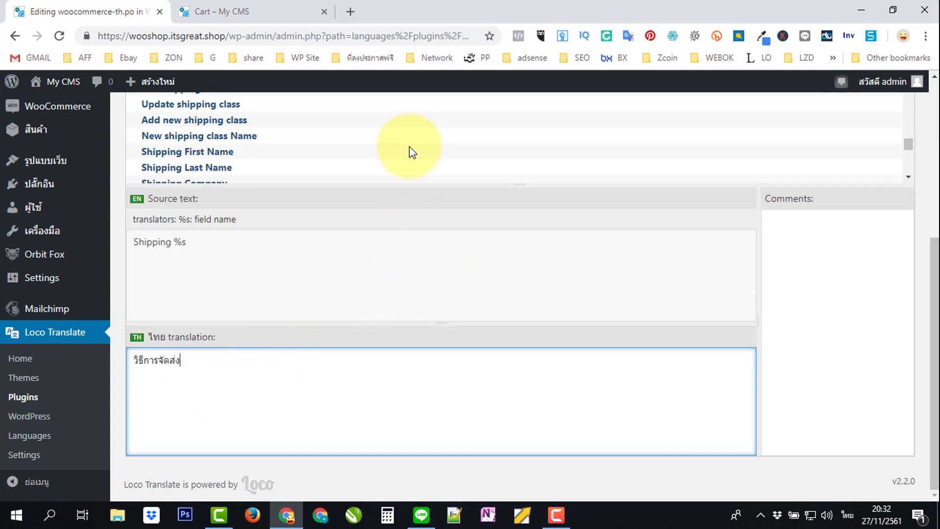
{"action": "scroll", "coordinate": [415, 153], "scroll_direction": "down", "scroll_amount": 1}
{"action": "scroll", "coordinate": [416, 153], "scroll_direction": "down", "scroll_amount": 1}
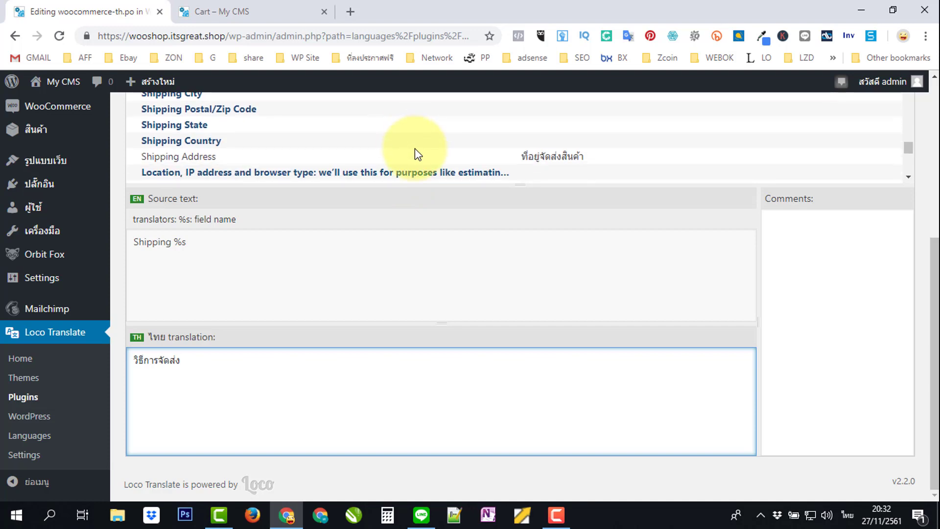
{"action": "scroll", "coordinate": [415, 153], "scroll_direction": "down", "scroll_amount": 3}
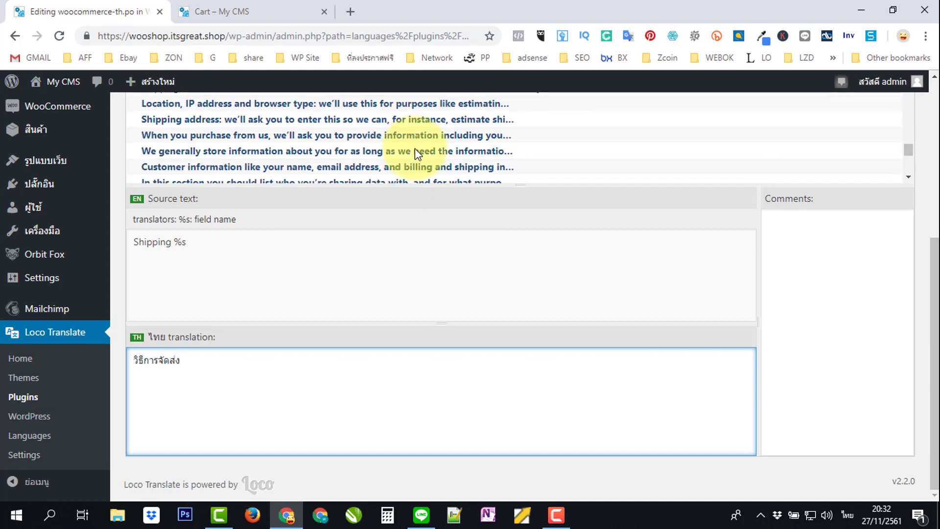
{"action": "scroll", "coordinate": [417, 155], "scroll_direction": "down", "scroll_amount": 1}
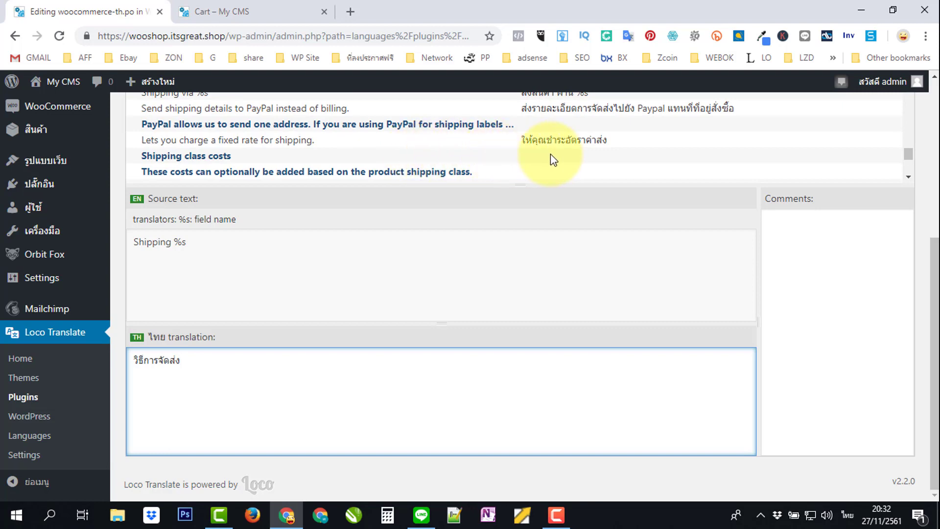
{"action": "scroll", "coordinate": [474, 159], "scroll_direction": "down", "scroll_amount": 3}
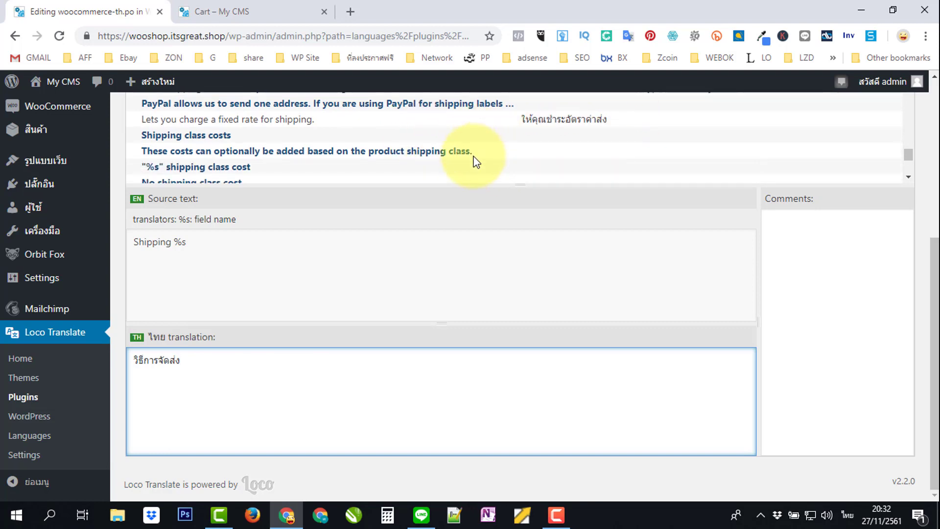
{"action": "scroll", "coordinate": [473, 159], "scroll_direction": "down", "scroll_amount": 2}
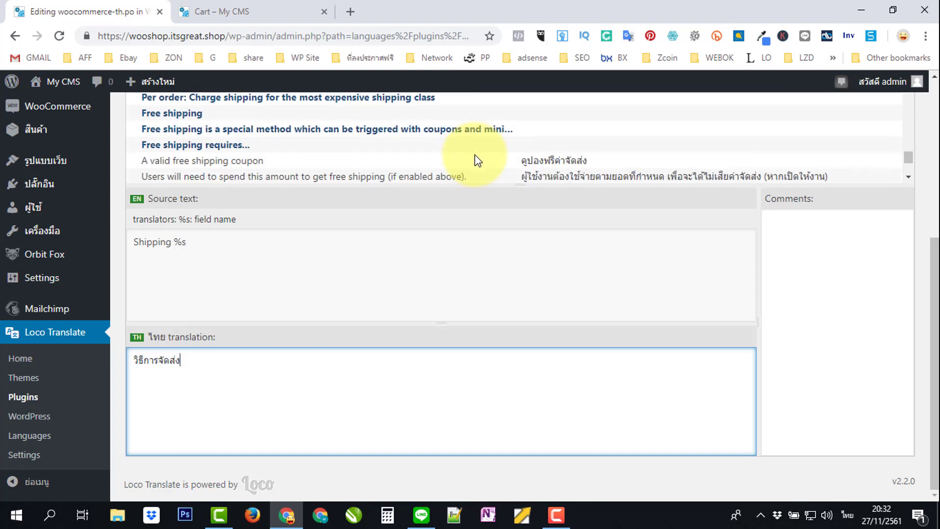
{"action": "scroll", "coordinate": [477, 159], "scroll_direction": "down", "scroll_amount": 2}
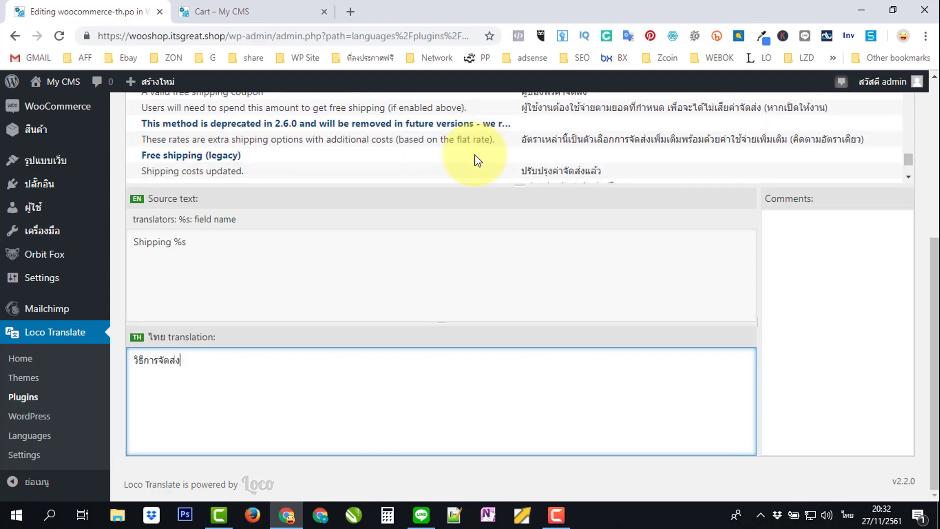
{"action": "scroll", "coordinate": [475, 159], "scroll_direction": "down", "scroll_amount": 2}
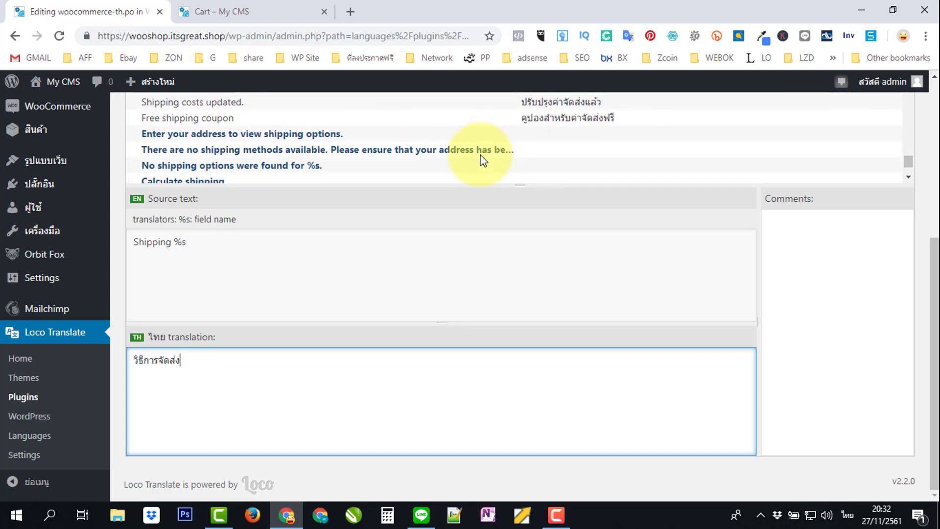
{"action": "scroll", "coordinate": [483, 161], "scroll_direction": "down", "scroll_amount": 2}
{"action": "scroll", "coordinate": [481, 155], "scroll_direction": "down", "scroll_amount": 2}
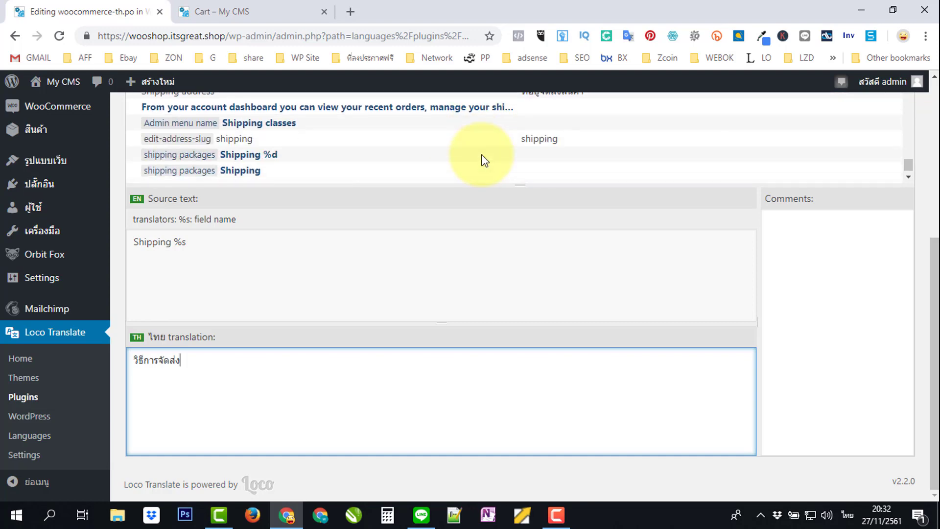
{"action": "left_click", "coordinate": [310, 172]}
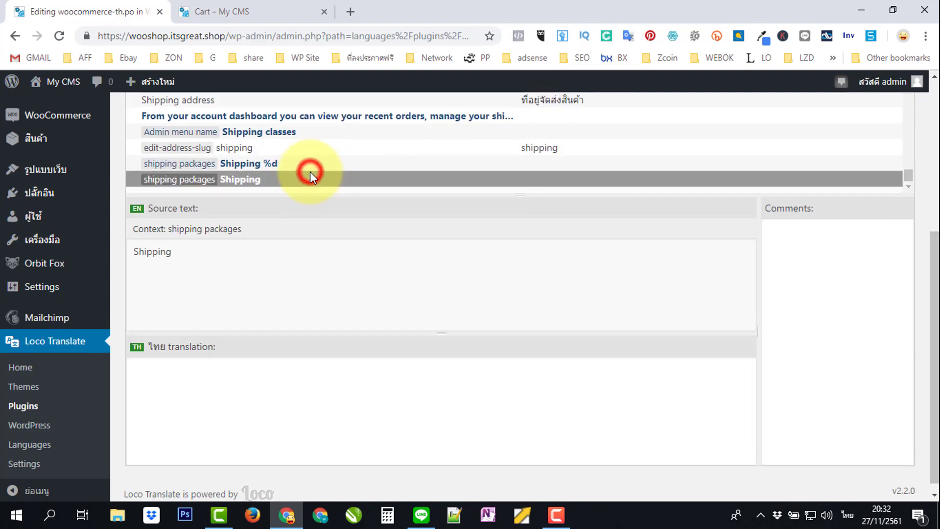
{"action": "left_click", "coordinate": [181, 365]}
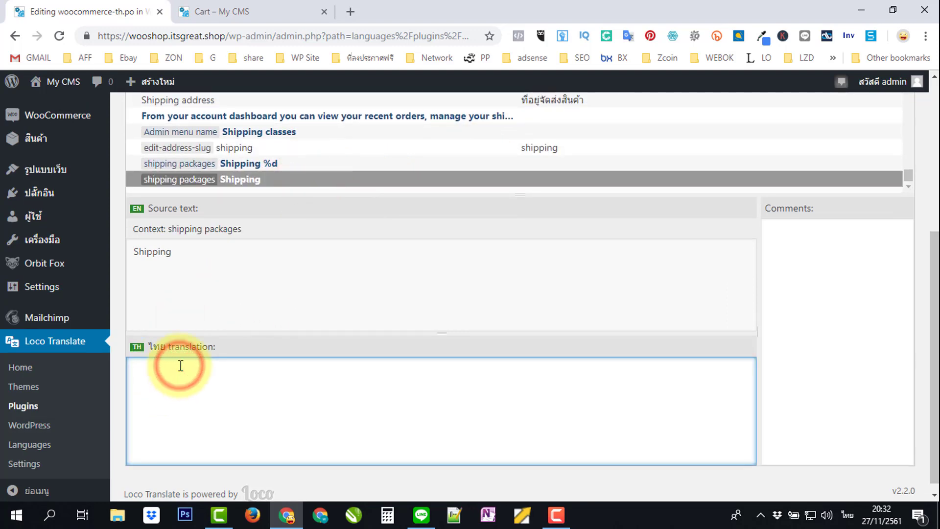
{"action": "type", "text": "วิธีการ"}
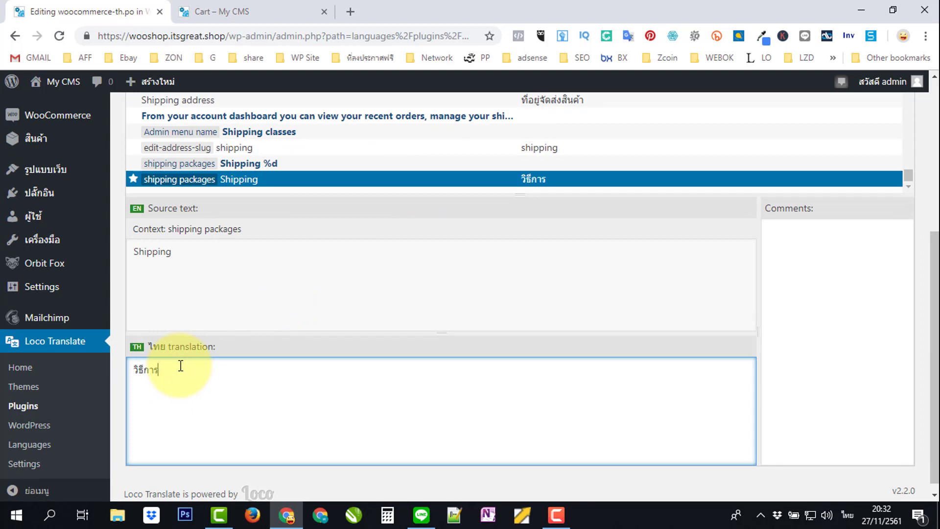
{"action": "type", "text": "จัดส่ง"}
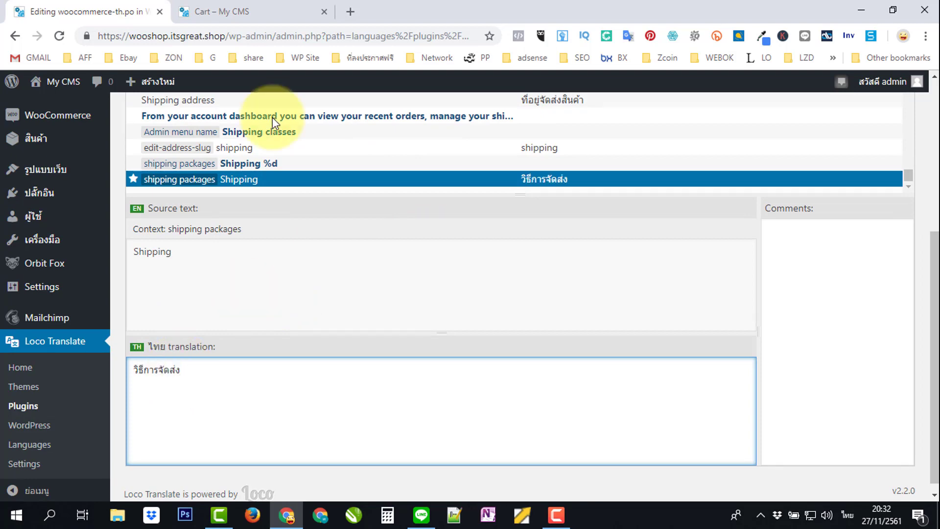
Compare with the cart's shipping row and change the "shipping packages" string's Thai translation to "ที่จัดส่ง".
{"action": "left_click", "coordinate": [223, 16]}
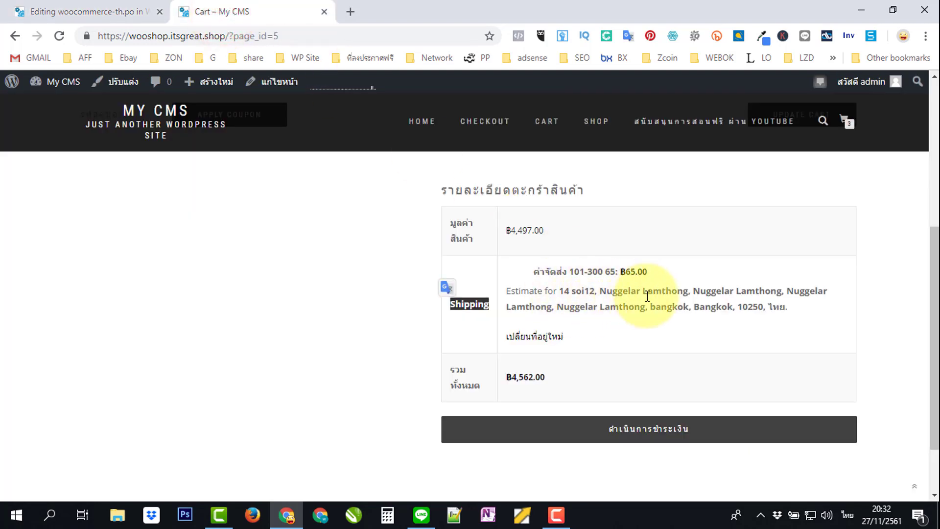
{"action": "left_click", "coordinate": [118, 13]}
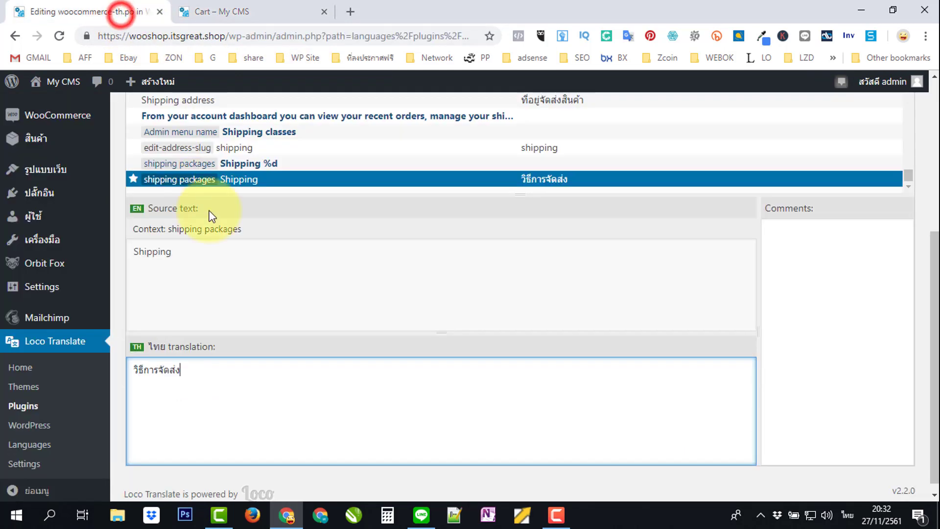
{"action": "triple_click", "coordinate": [201, 375]}
{"action": "type", "text": "ที่"}
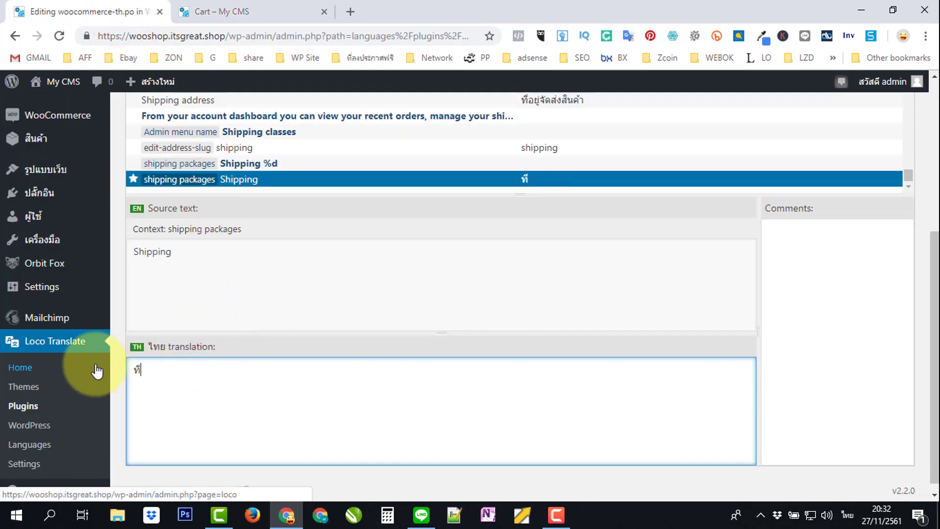
{"action": "type", "text": "จัดส่ง"}
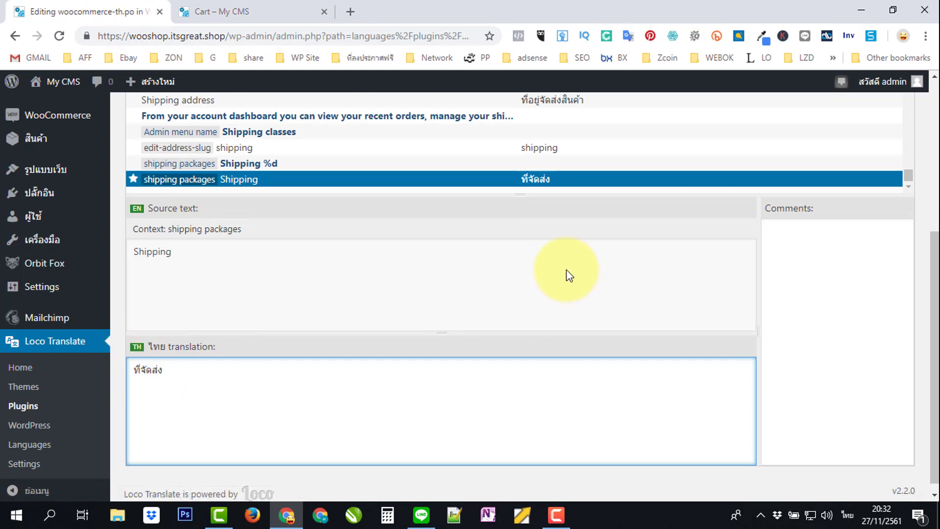
Replace the Thai translation of the "shipping" string with the "edit-address-slug" context with "ที่จัดส่ง".
{"action": "scroll", "coordinate": [394, 254], "scroll_direction": "up", "scroll_amount": 1}
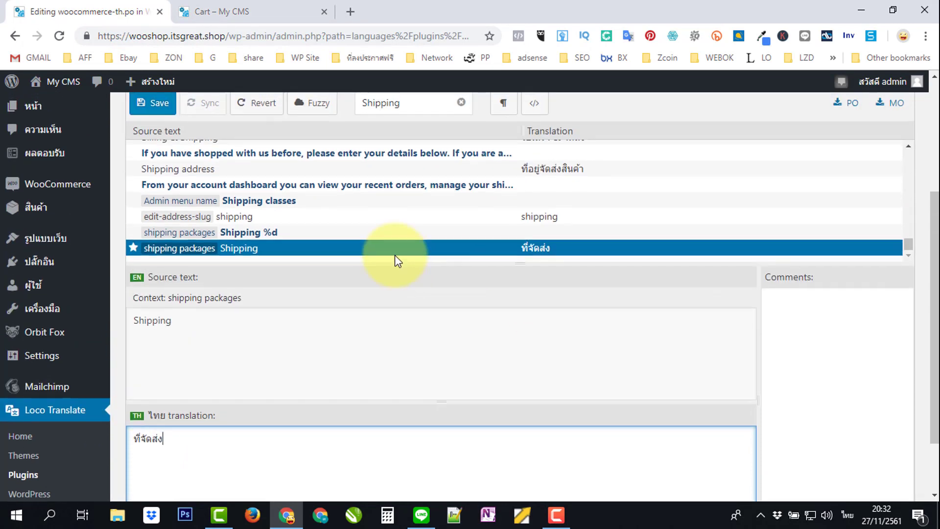
{"action": "left_click", "coordinate": [295, 219]}
{"action": "left_click_drag", "start_coordinate": [193, 446], "coordinate": [132, 443]}
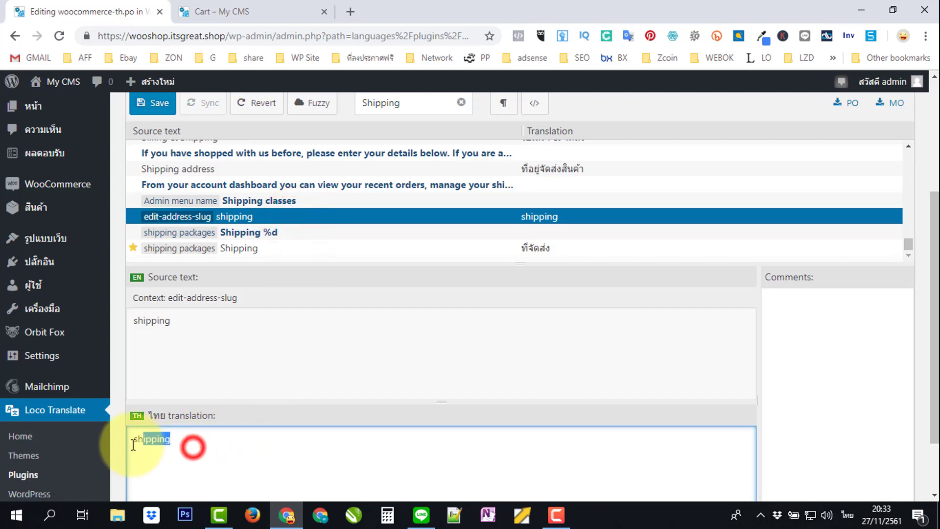
{"action": "type", "text": "ที่จัดส่ง"}
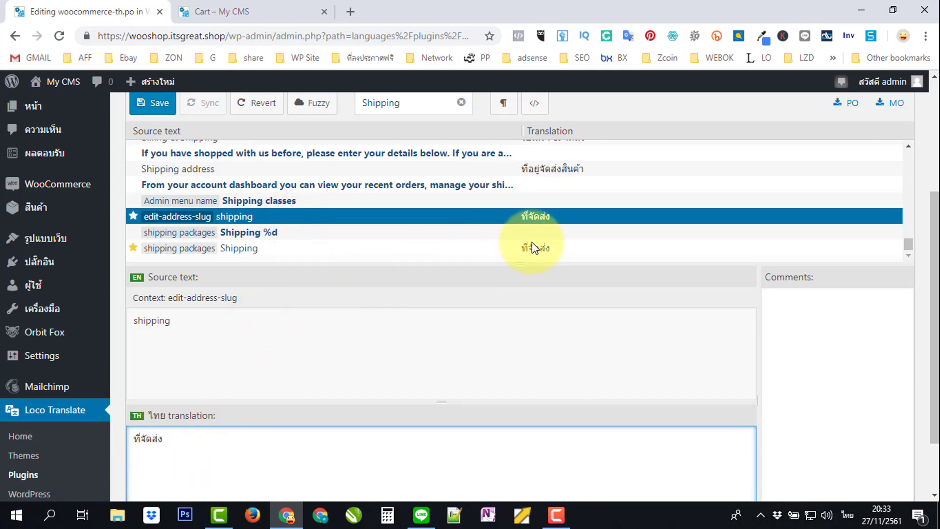
Save and sync the WooCommerce Thai translation file, and reload the cart page.
{"action": "left_click", "coordinate": [151, 104]}
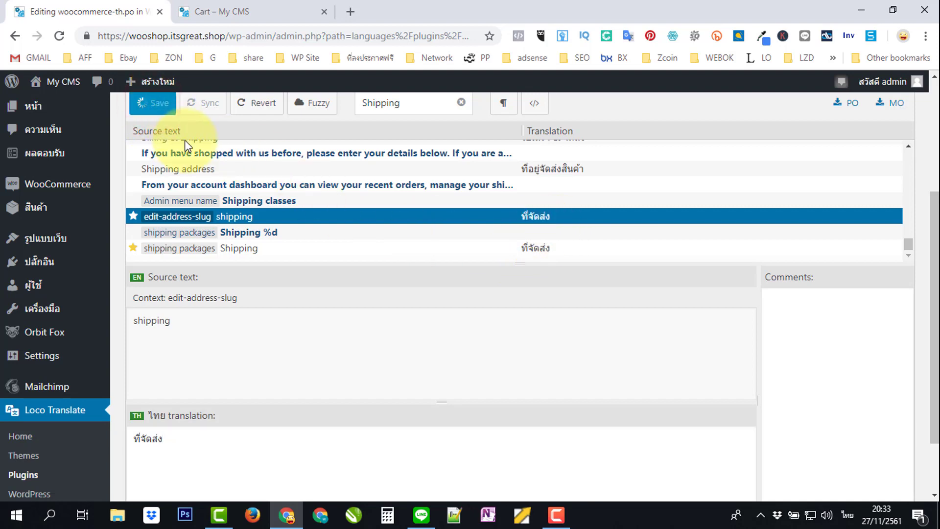
{"action": "left_click", "coordinate": [208, 102]}
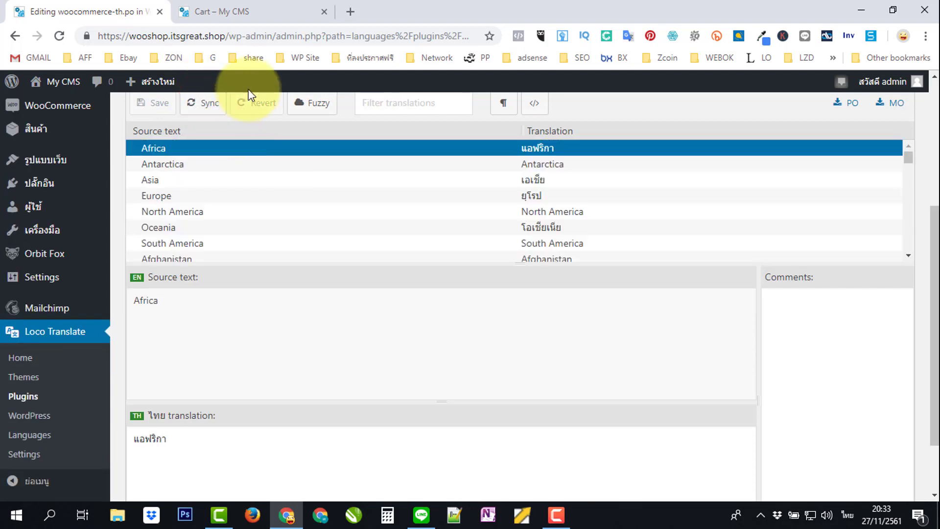
{"action": "left_click", "coordinate": [226, 15]}
{"action": "left_click", "coordinate": [59, 36]}
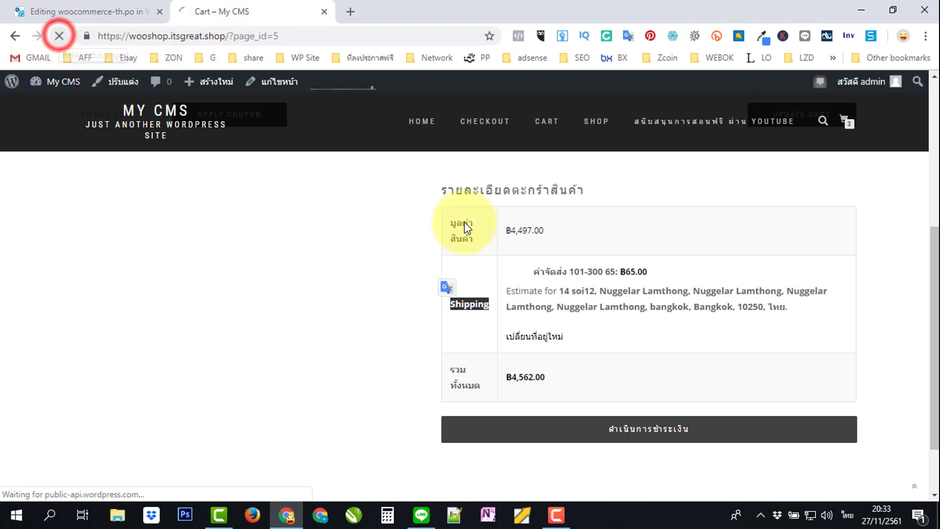